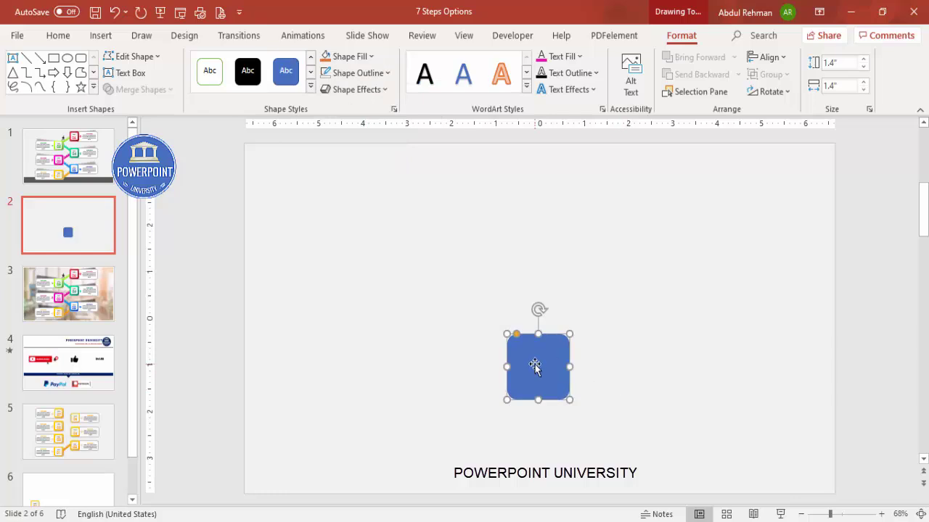
Step: Duplicate the blue square, fill the copy white, and shrink it to sit inside the blue one
left_click_drag(535, 366, 621, 363)
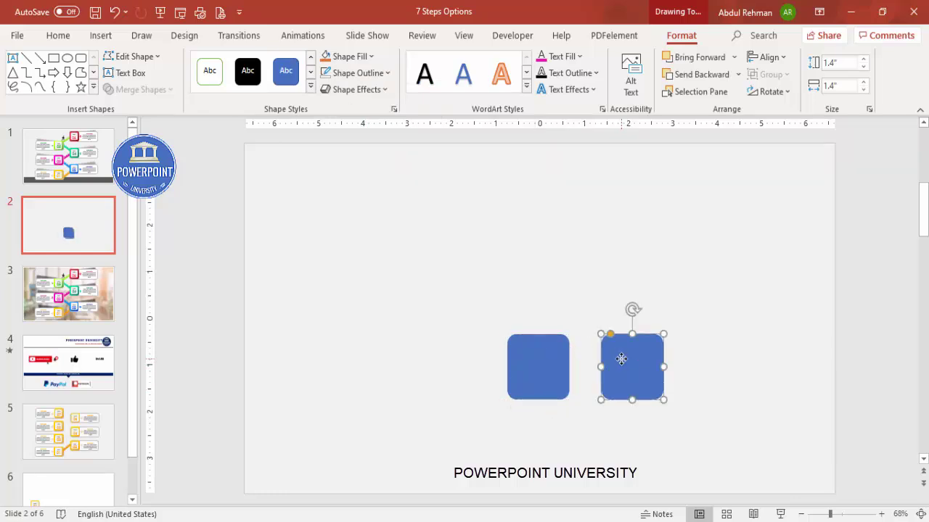
left_click(350, 58)
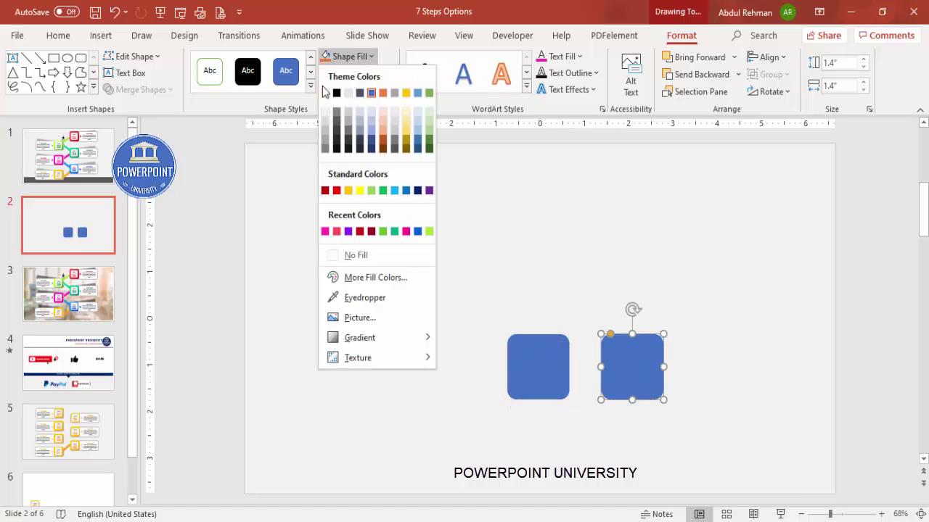
left_click(326, 94)
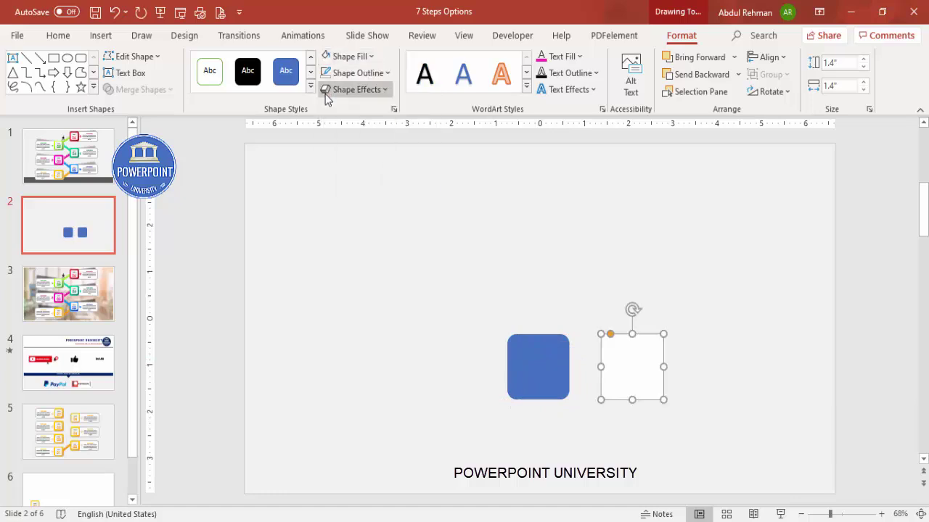
left_click_drag(628, 369, 537, 365)
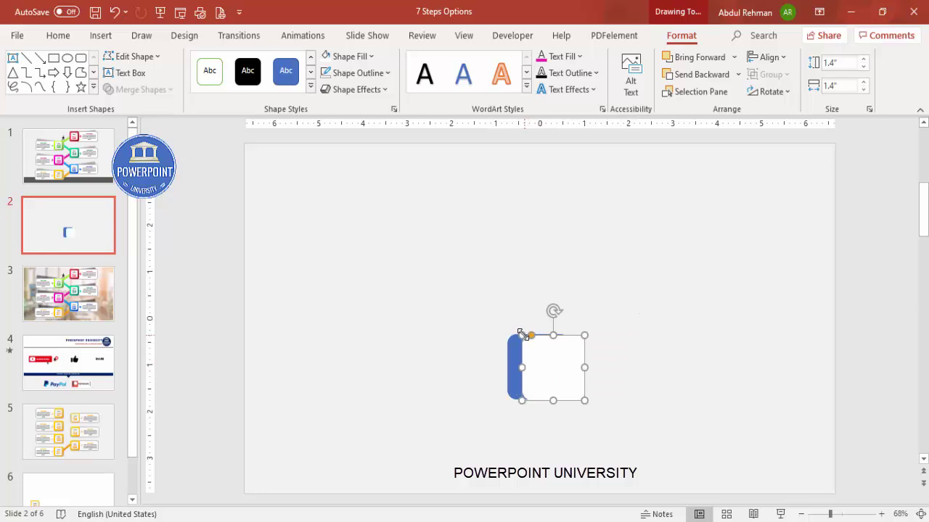
left_click_drag(520, 332, 531, 356)
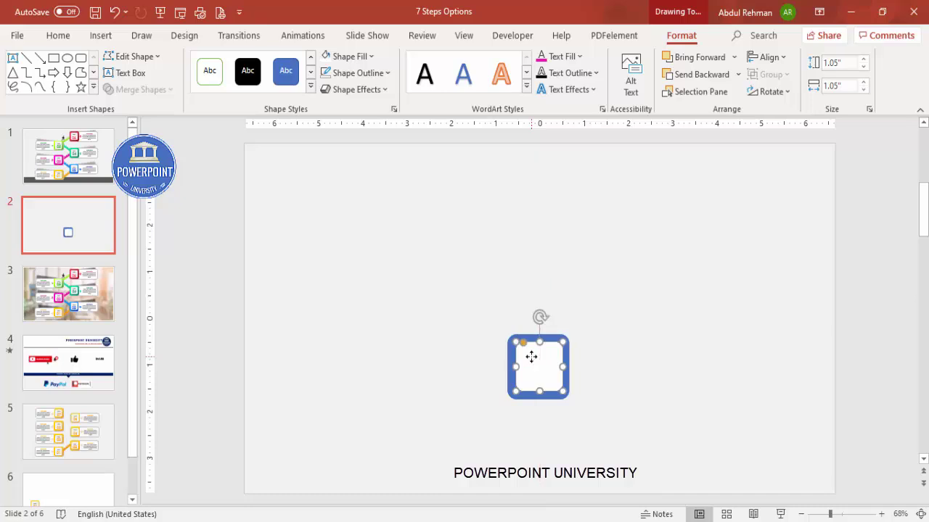
Step: Give the white square an Offset: Bottom Right shadow
right_click(531, 356)
left_click(580, 484)
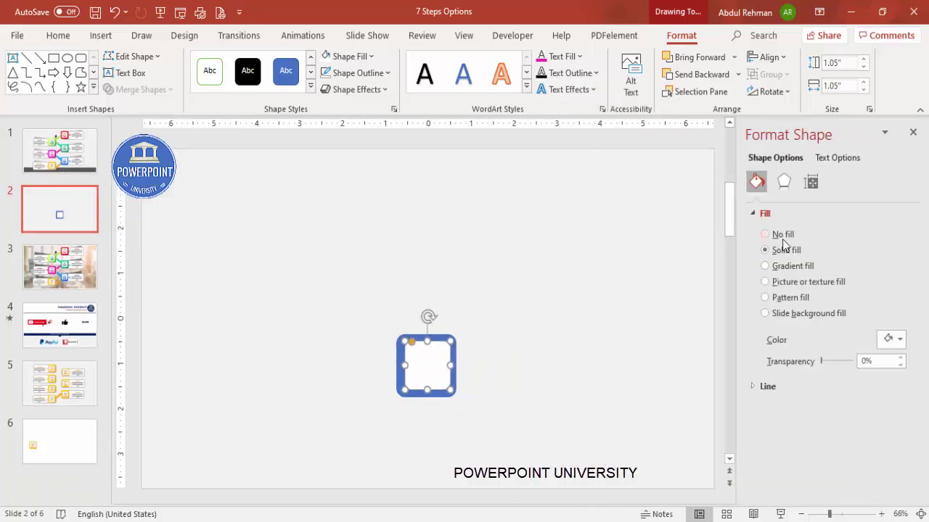
left_click(784, 182)
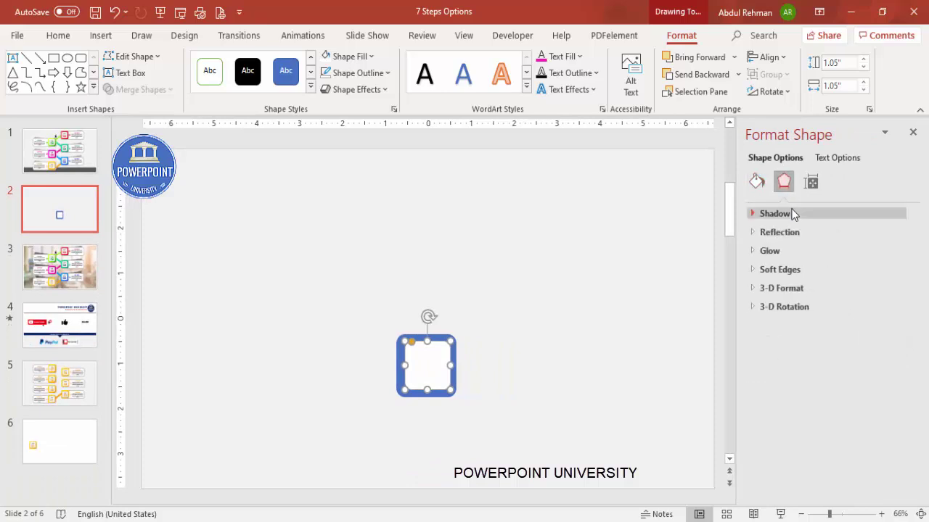
left_click(774, 213)
left_click(894, 233)
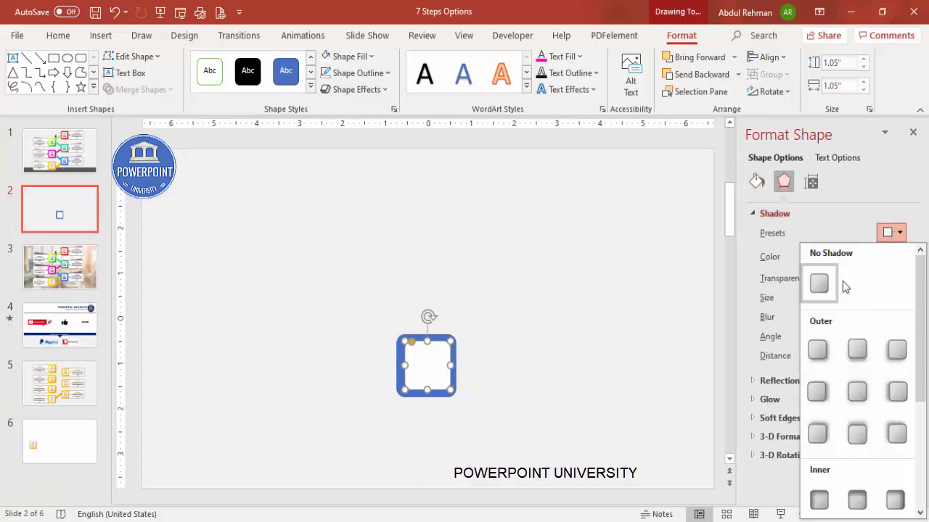
left_click(823, 349)
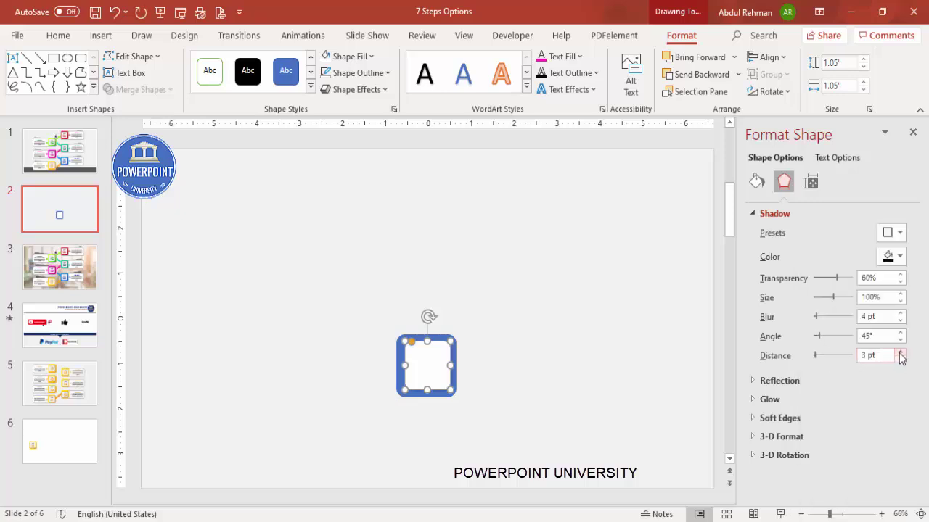
left_click(518, 352)
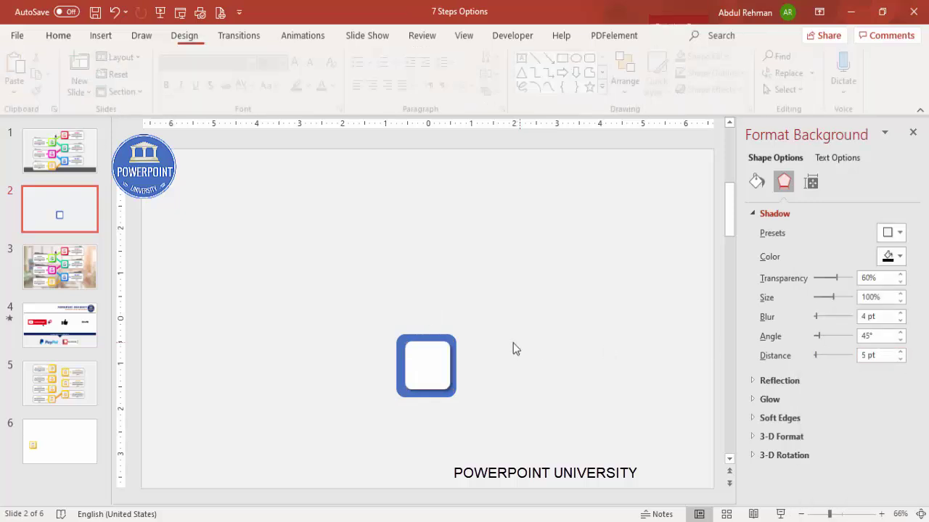
left_click(442, 335)
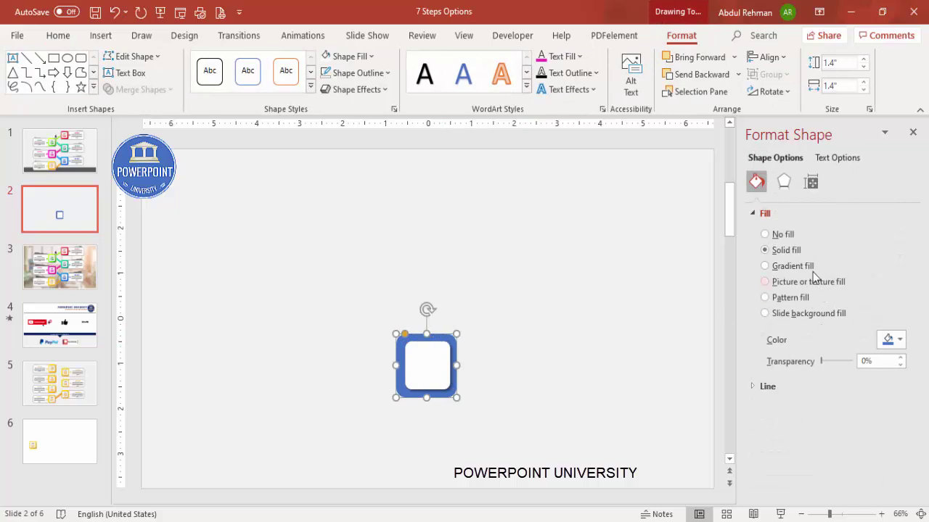
Step: Switch the blue frame to a two-stop gradient fill with an orange end stop
left_click(800, 267)
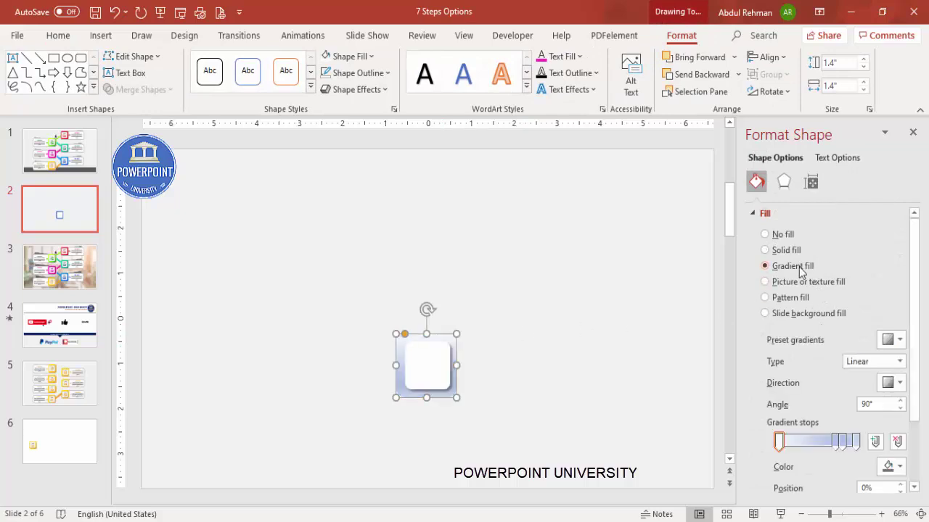
left_click(844, 442)
left_click(898, 441)
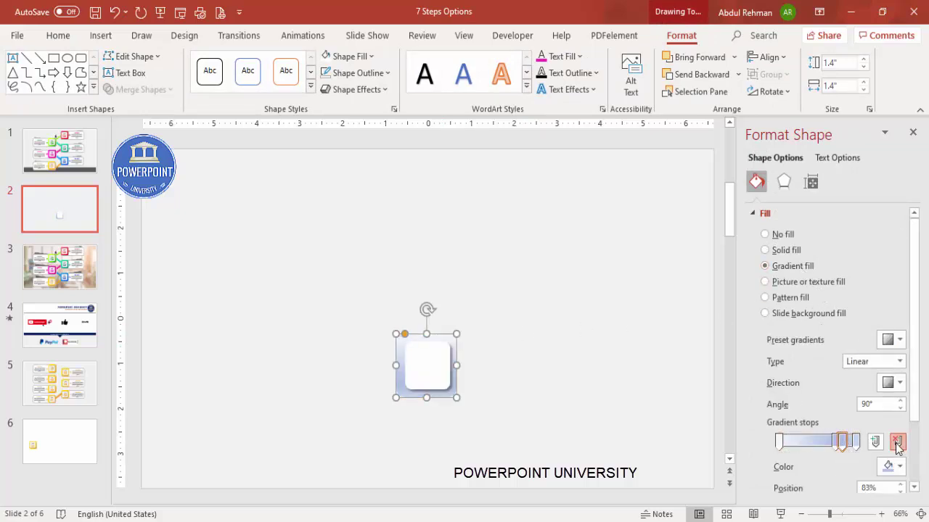
left_click_drag(835, 441, 787, 444)
left_click(857, 441)
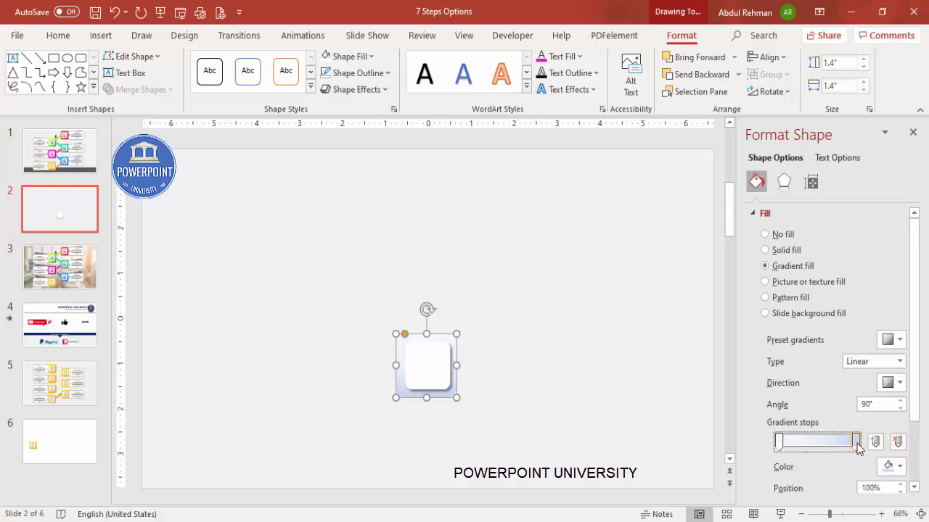
left_click(891, 465)
left_click(855, 433)
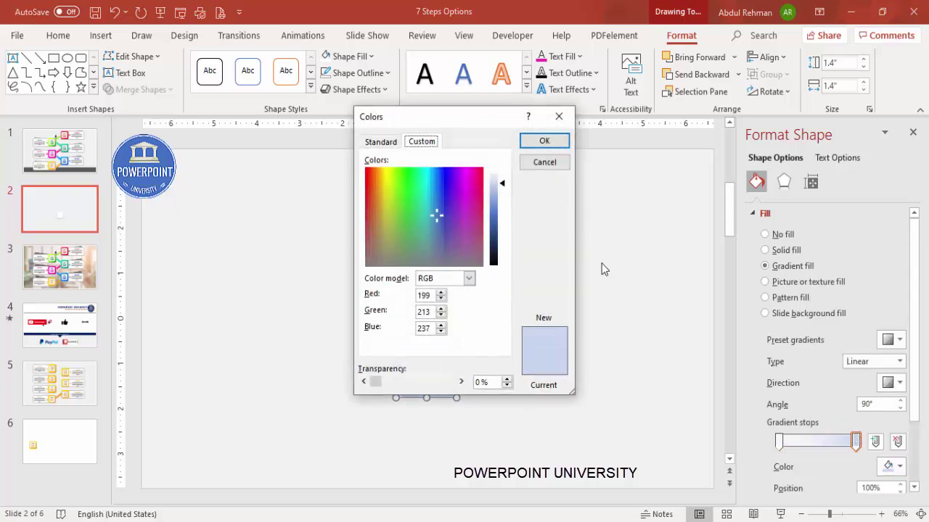
left_click(380, 142)
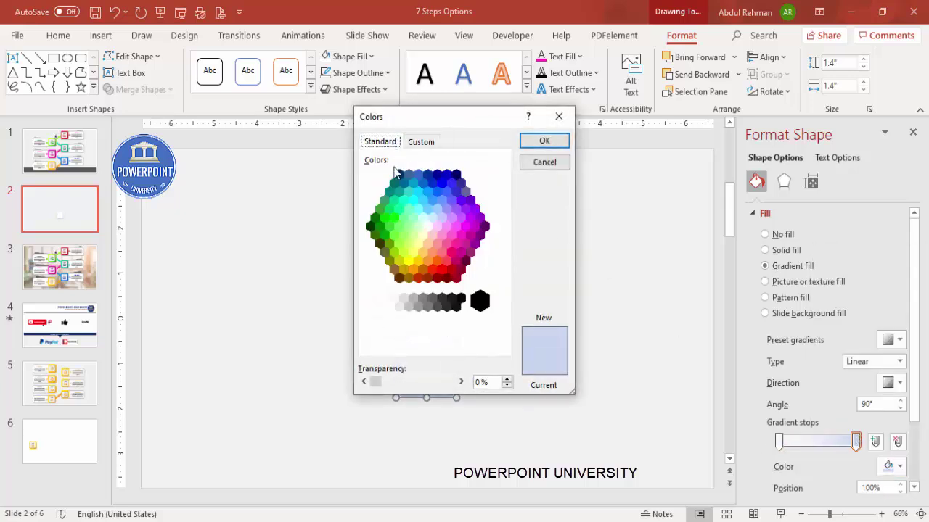
left_click(415, 271)
left_click(545, 141)
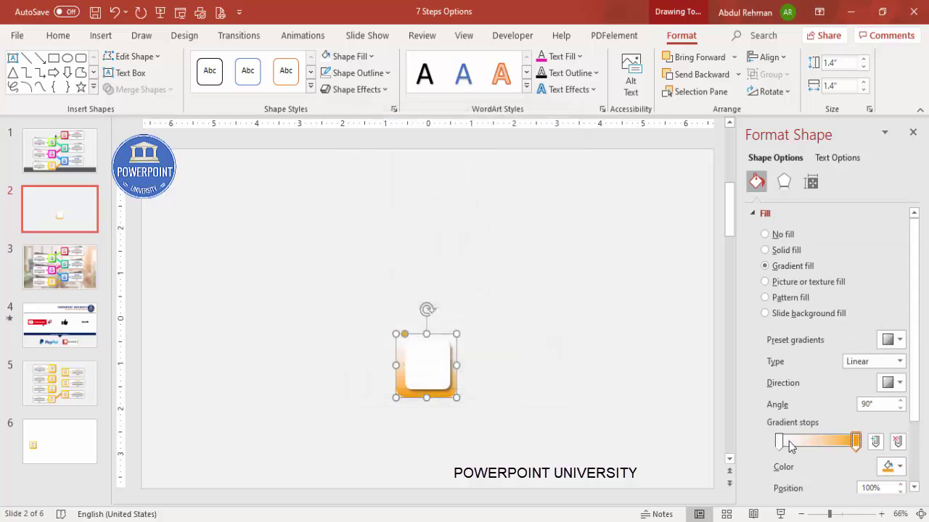
Step: Set the gradient's start stop to yellow
left_click(780, 441)
left_click(891, 467)
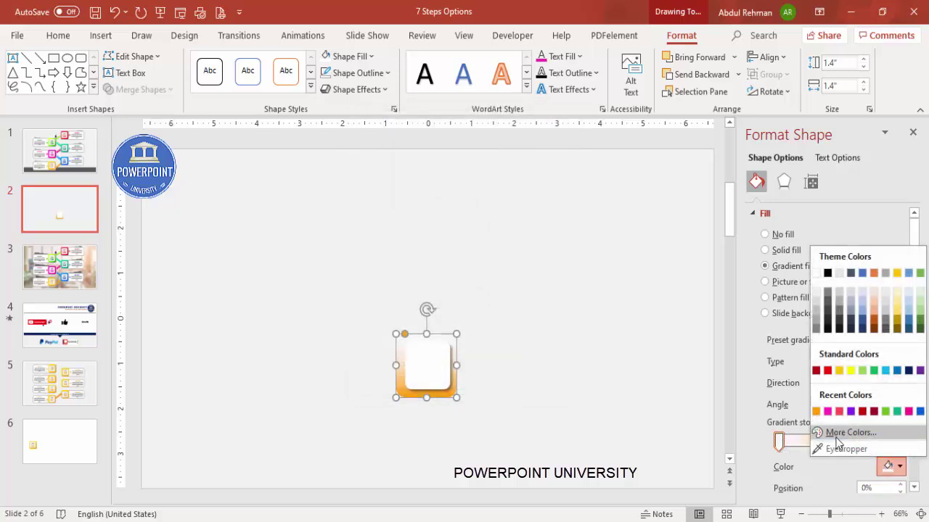
left_click(842, 434)
left_click(383, 144)
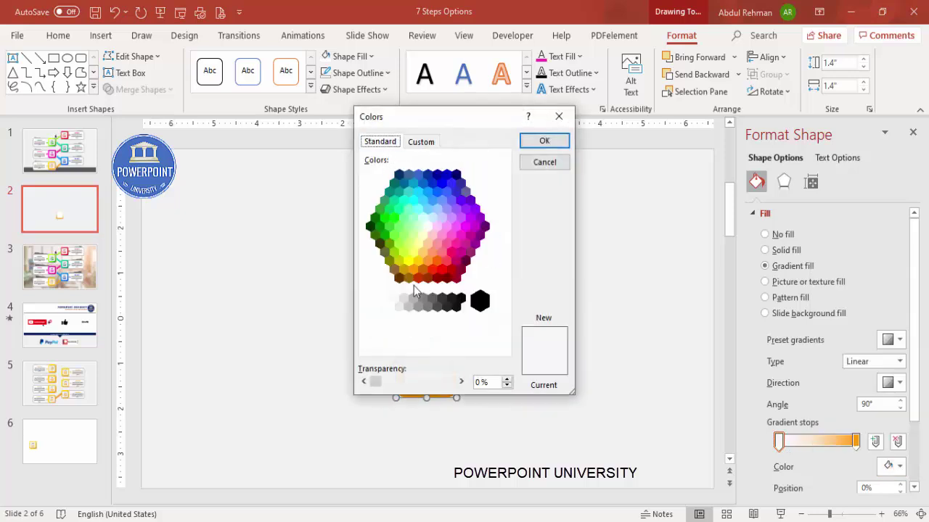
left_click(417, 260)
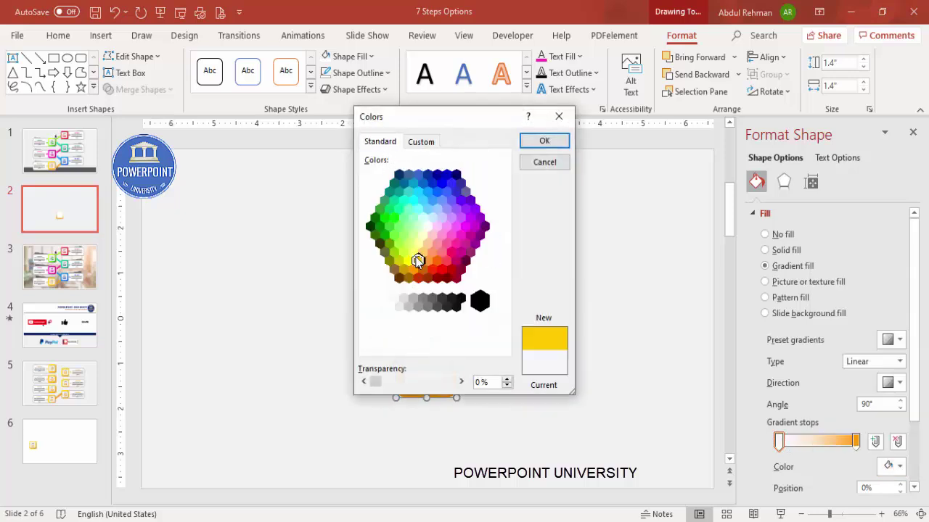
left_click(544, 142)
left_click(530, 373)
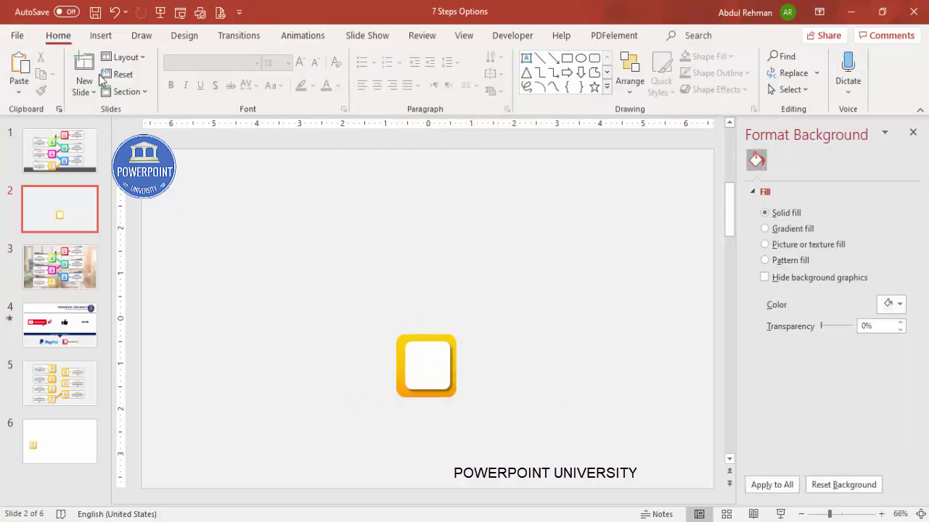
Step: Duplicate the yellow frame and give the copy a solid white fill over the tile
left_click(413, 336)
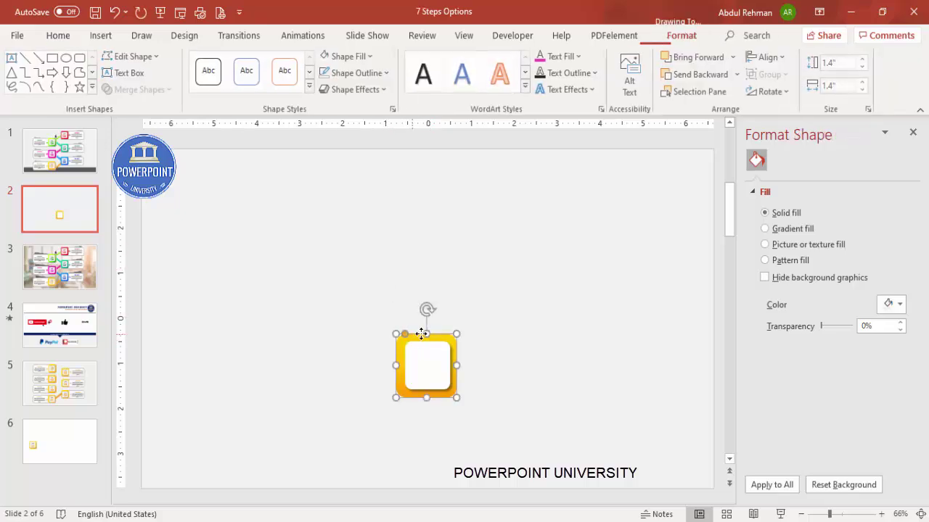
left_click_drag(421, 334, 530, 368)
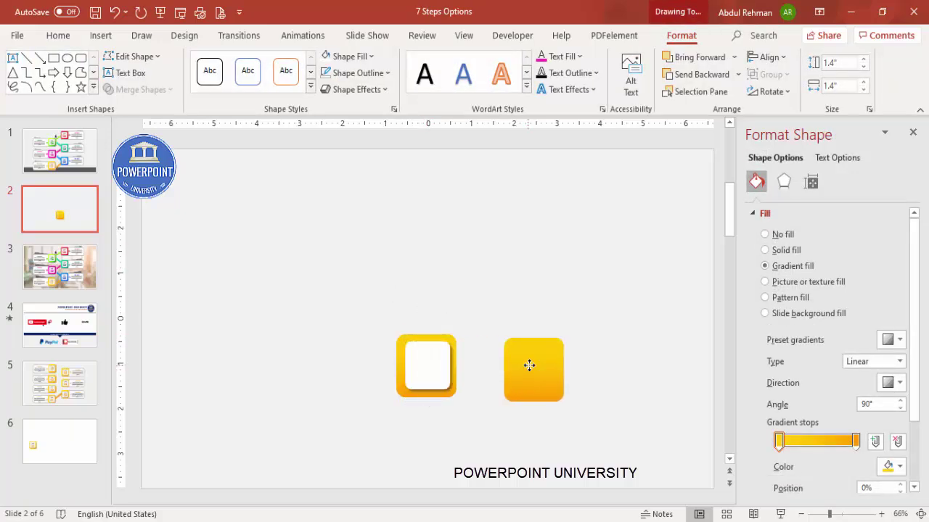
left_click(791, 251)
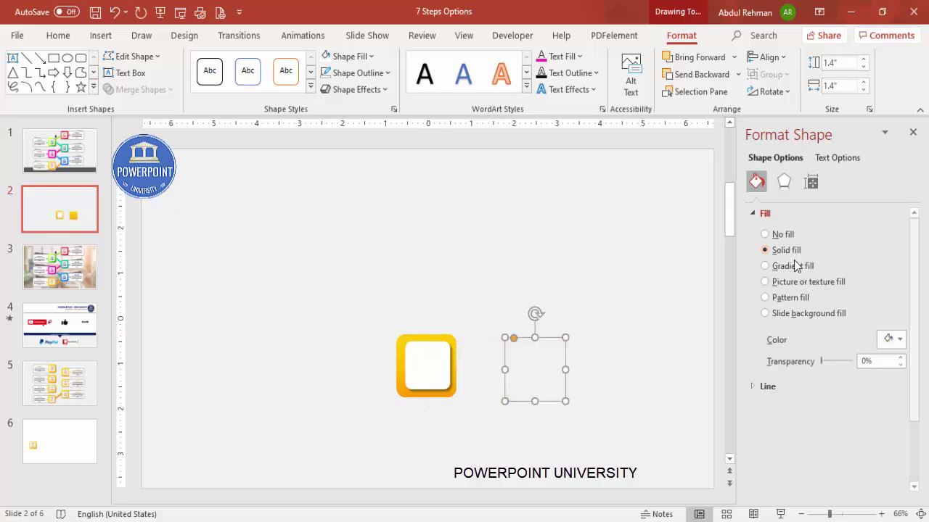
left_click(899, 340)
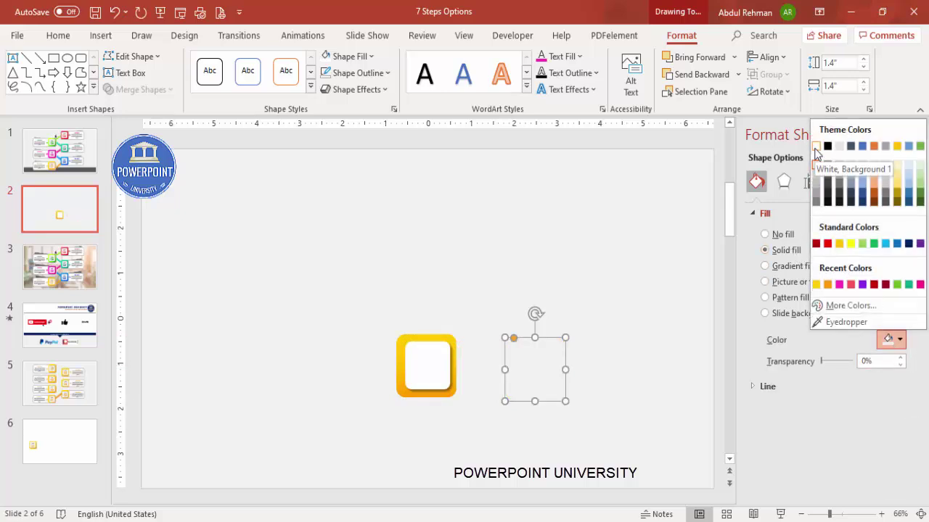
left_click(816, 148)
left_click_drag(535, 377, 426, 373)
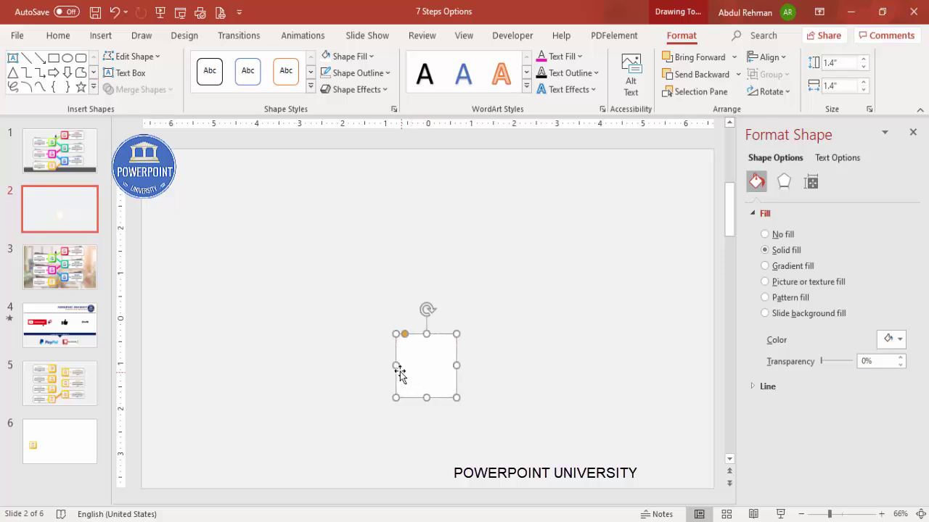
Step: Stretch the white copy into a long bar extending left and send it behind the tile
key("Escape")
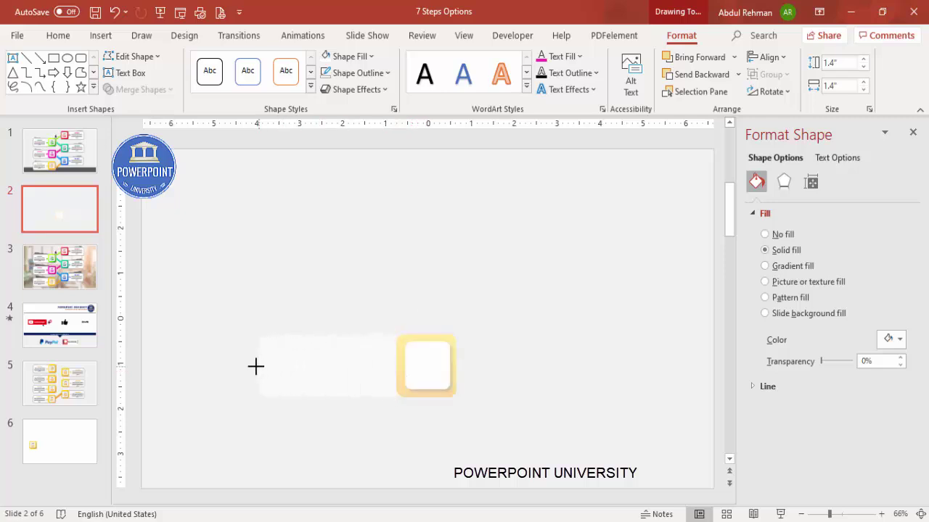
left_click_drag(239, 365, 239, 397)
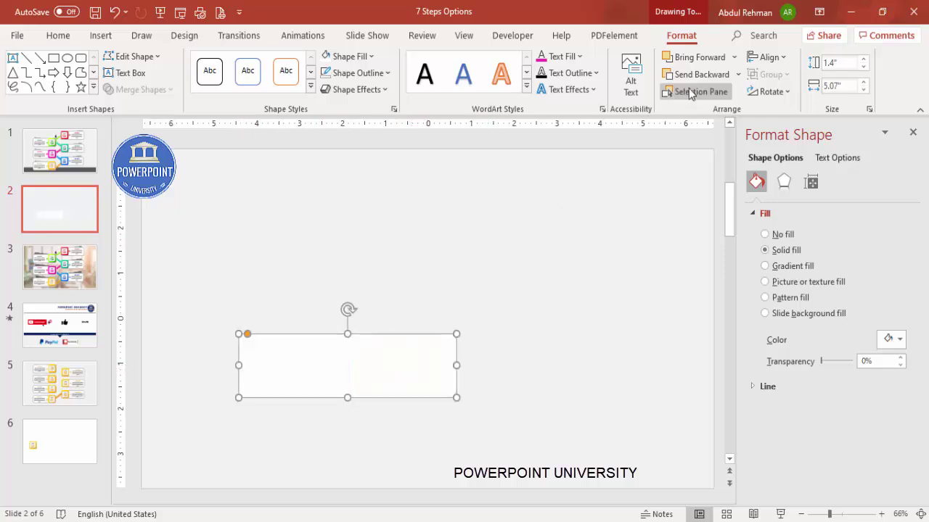
left_click(737, 74)
left_click(708, 113)
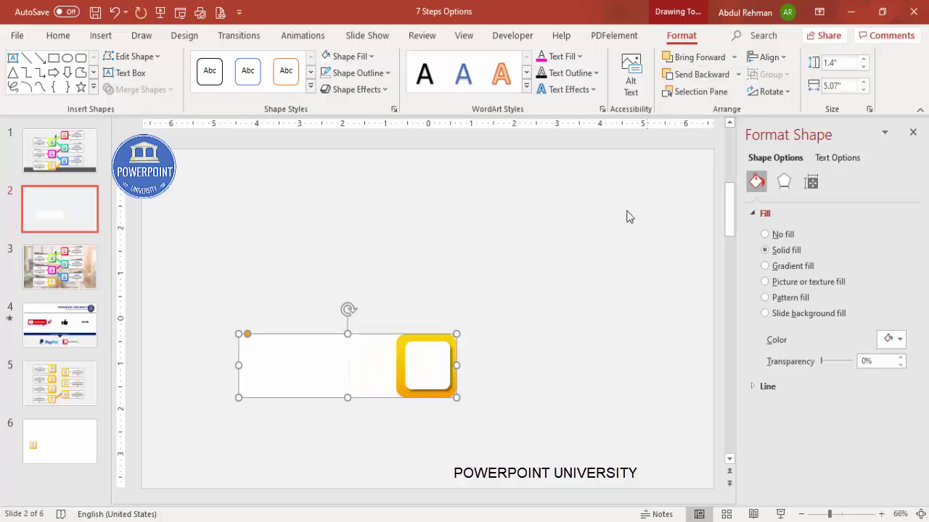
left_click(599, 278)
Step: Fill the bar with a linear gradient running from white to light grey
left_click(290, 362)
left_click(793, 267)
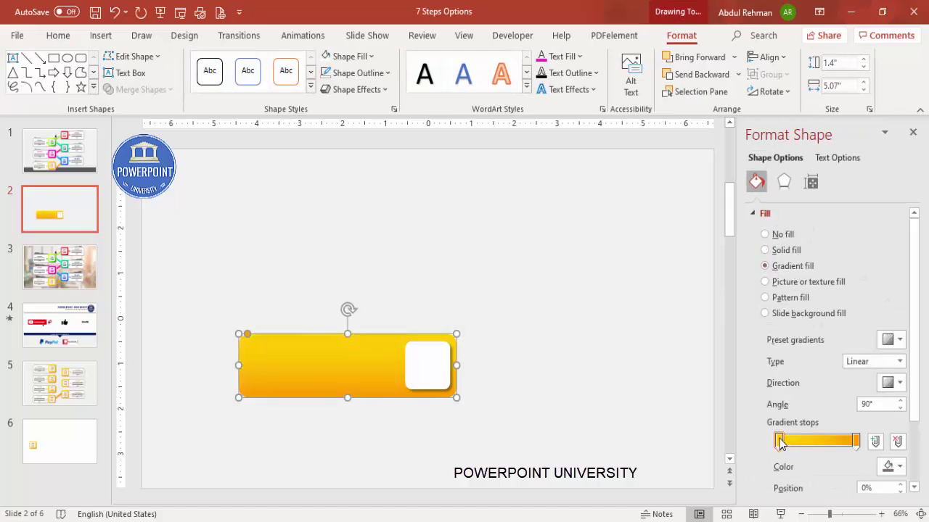
left_click(899, 466)
left_click(818, 276)
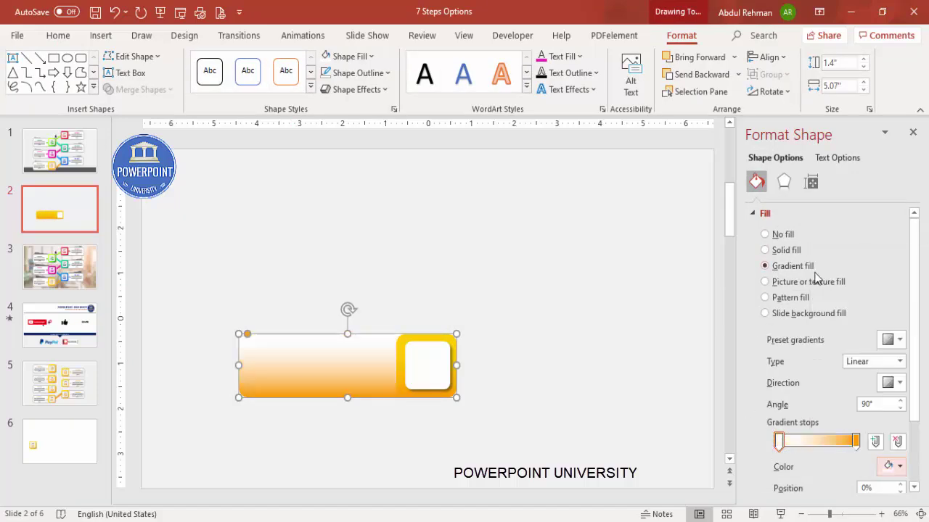
left_click(857, 441)
left_click(899, 466)
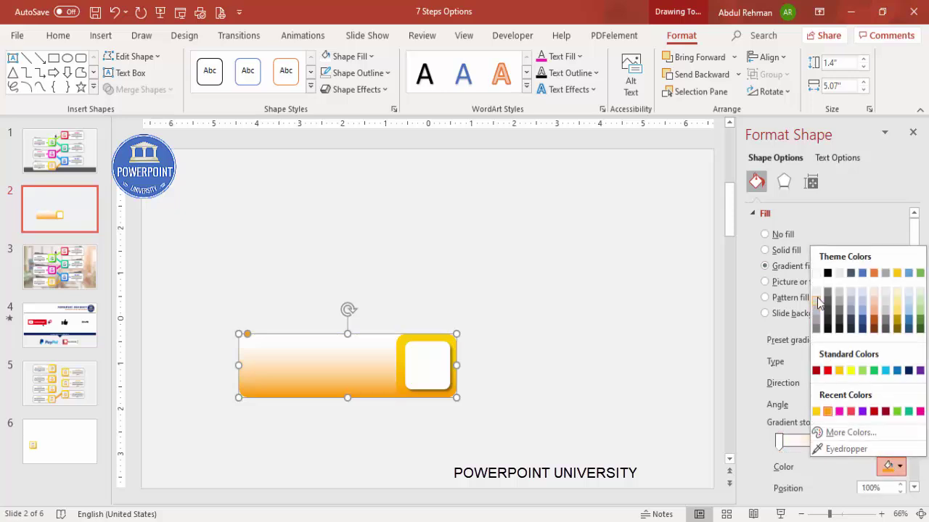
left_click(817, 294)
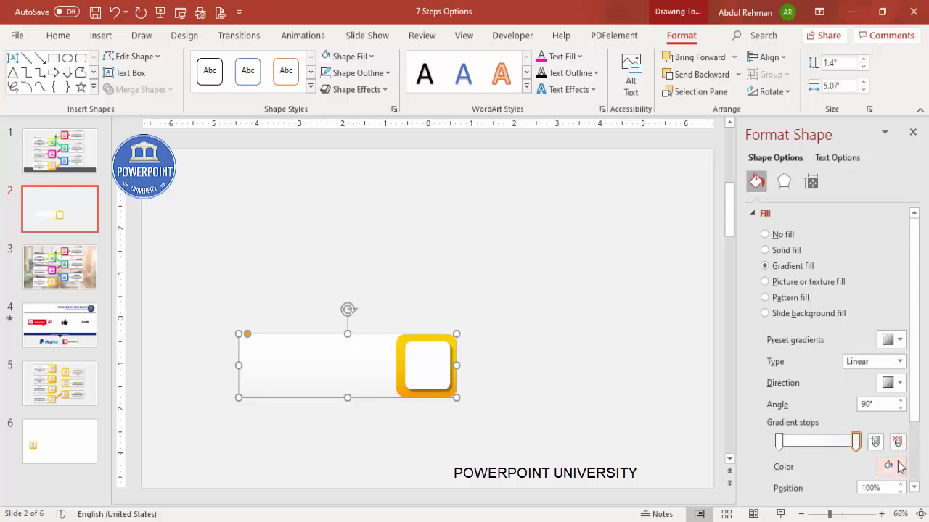
left_click(900, 468)
left_click(817, 311)
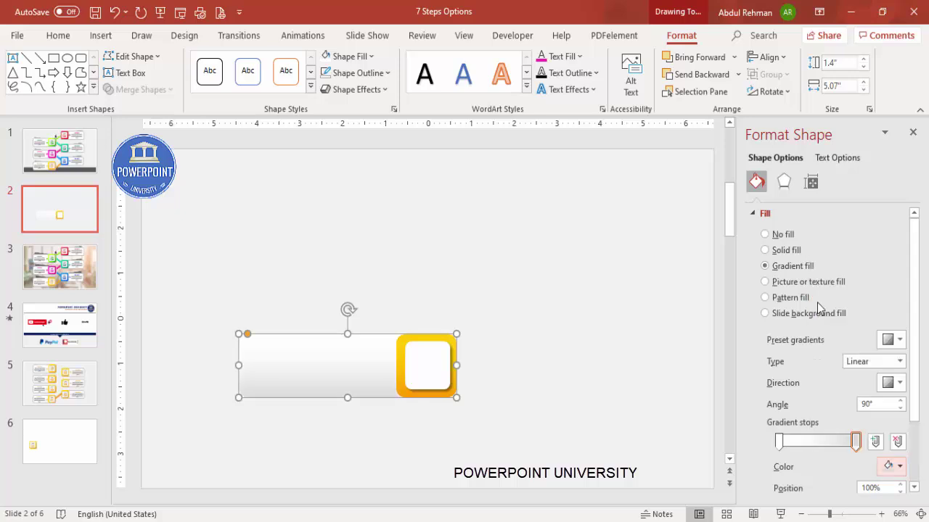
left_click(892, 382)
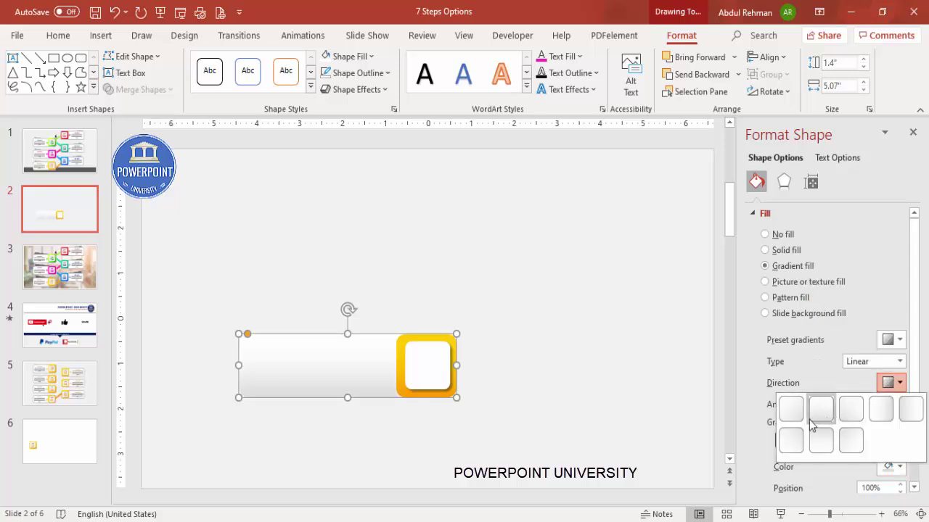
left_click(795, 415)
left_click(585, 400)
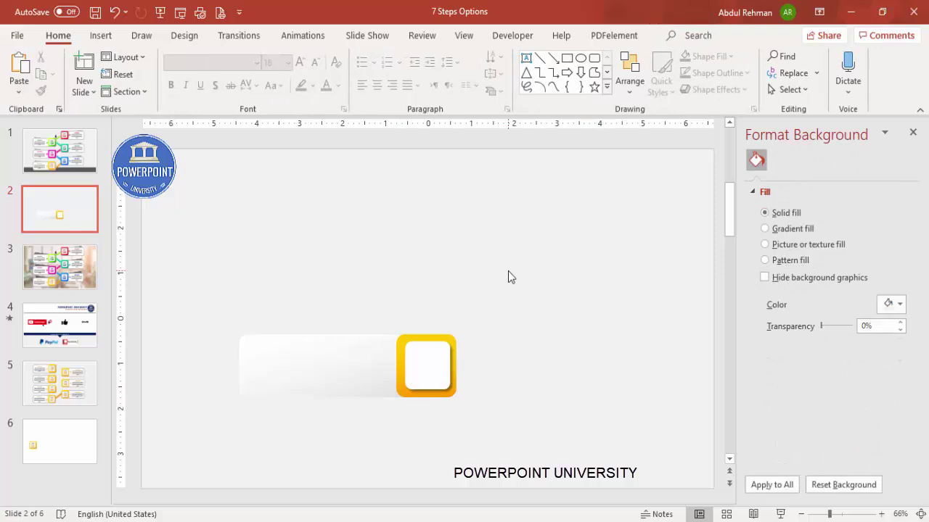
Step: Set the slide background colour to light grey
left_click(883, 308)
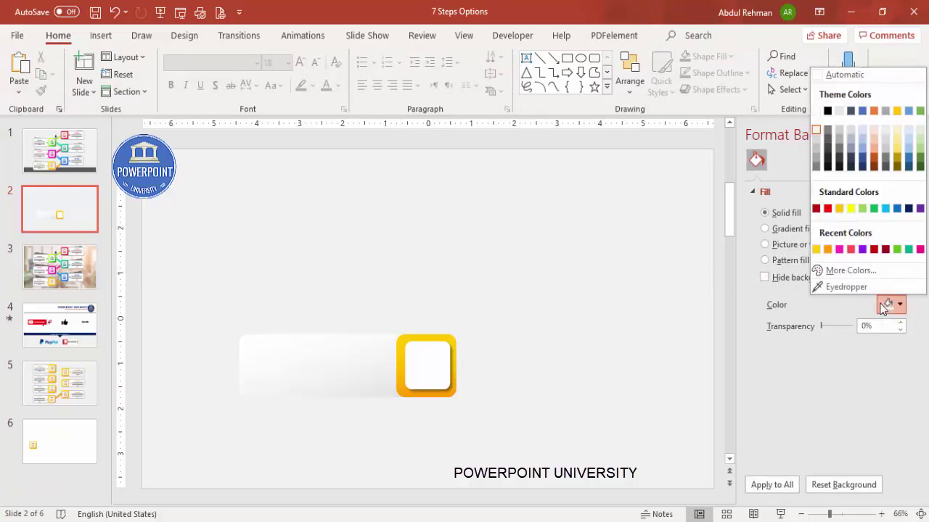
left_click(815, 140)
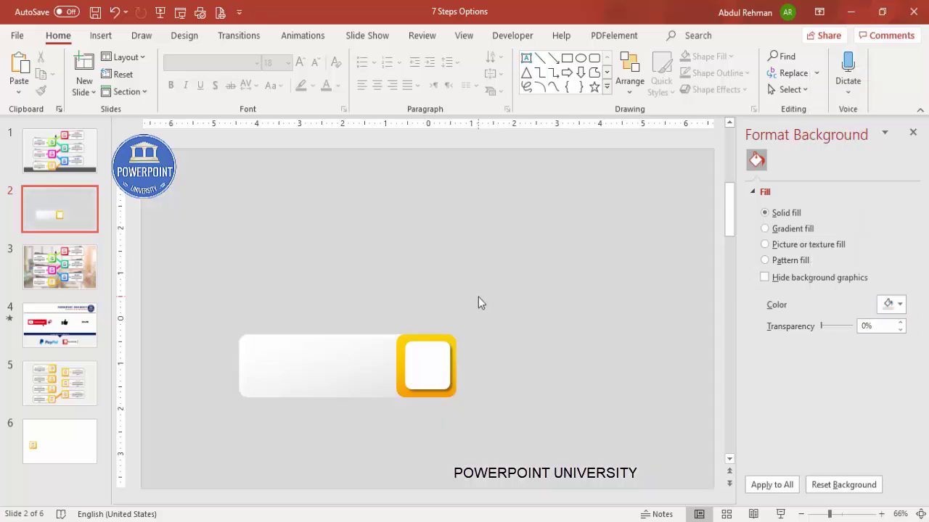
left_click(329, 368)
left_click(502, 331)
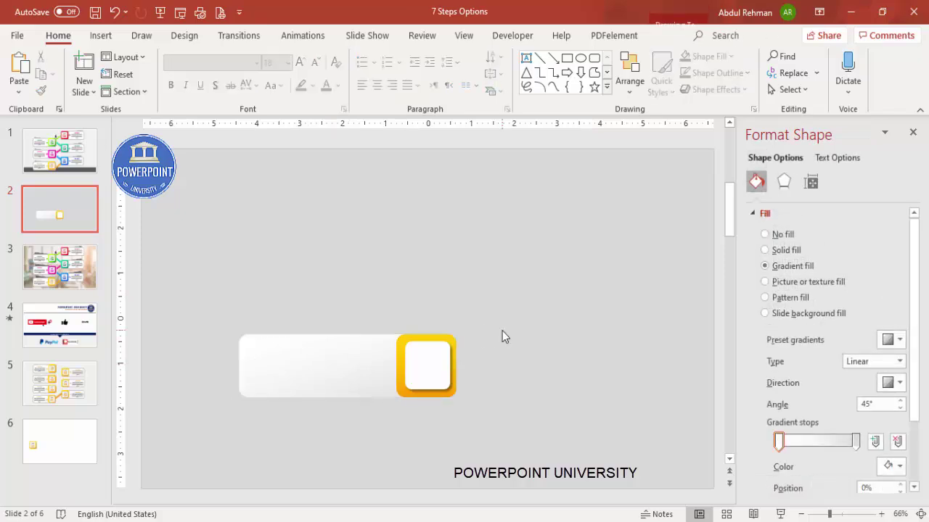
Step: Give the white bar a Darker 50% grey outline at 21% transparency
left_click(272, 341)
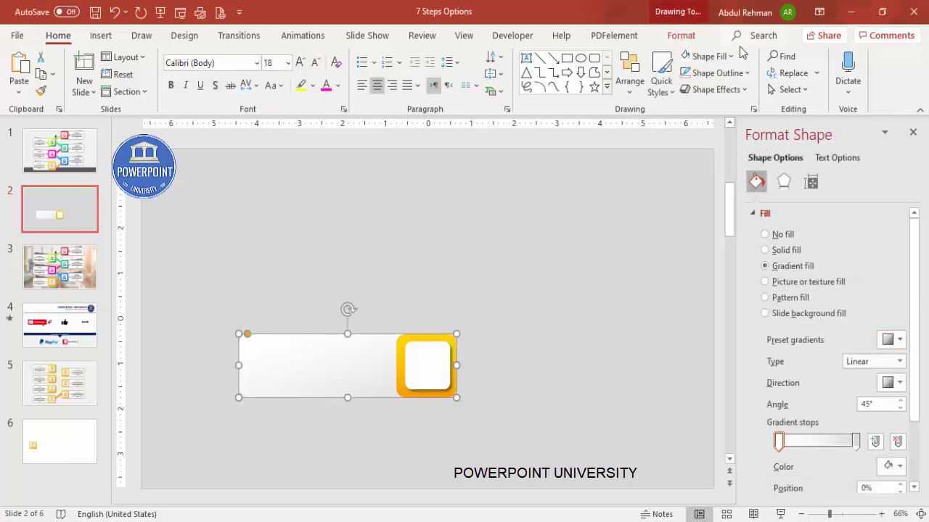
left_click(725, 74)
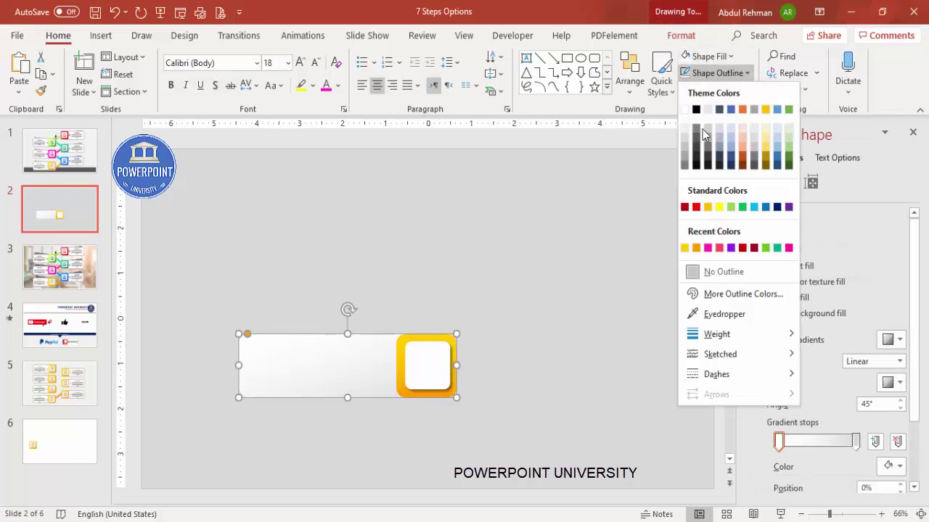
left_click(685, 167)
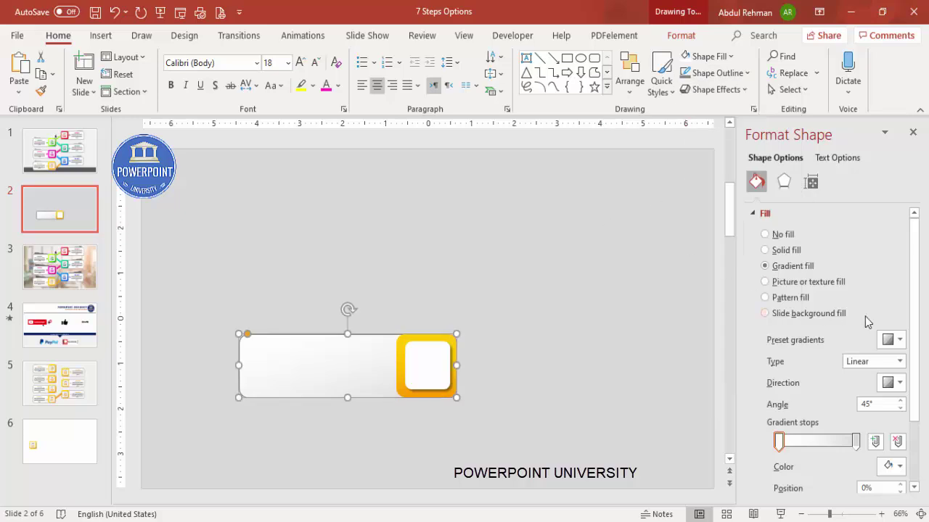
left_click_drag(914, 290, 914, 404)
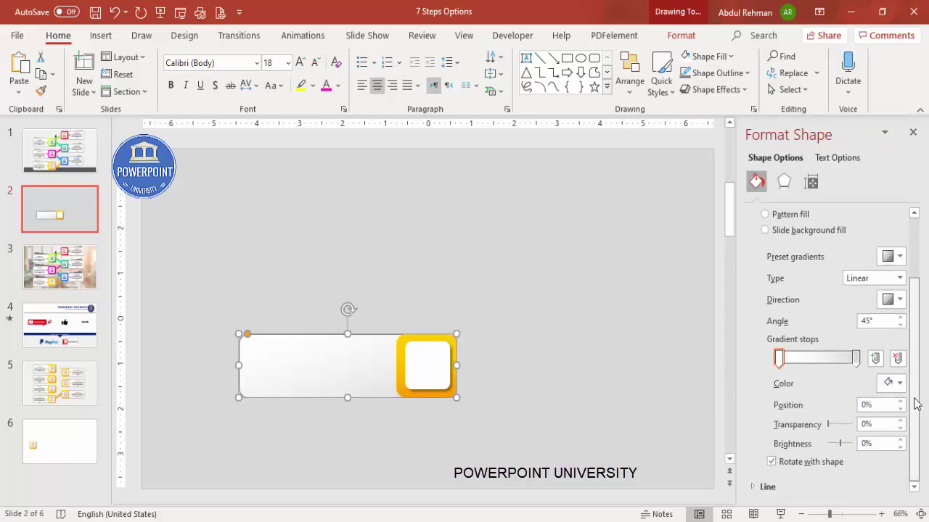
left_click(755, 487)
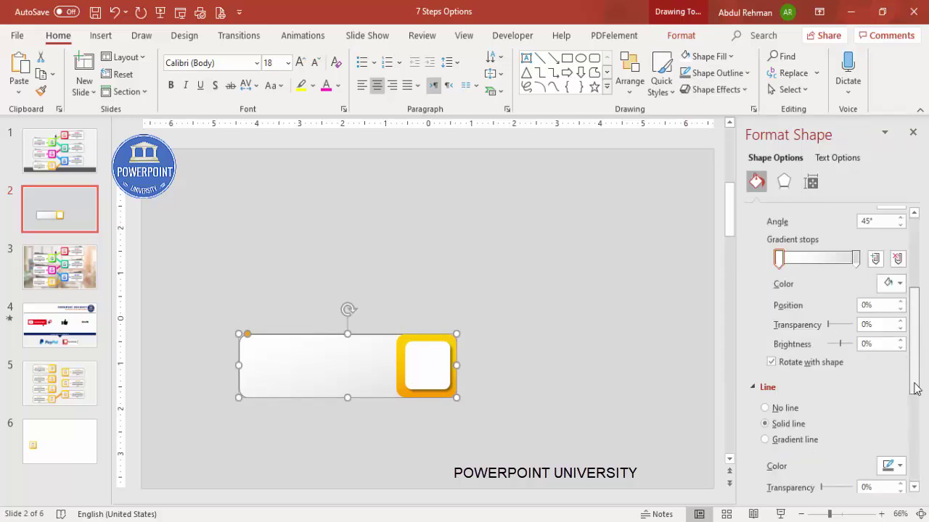
left_click_drag(820, 386, 833, 384)
left_click(529, 296)
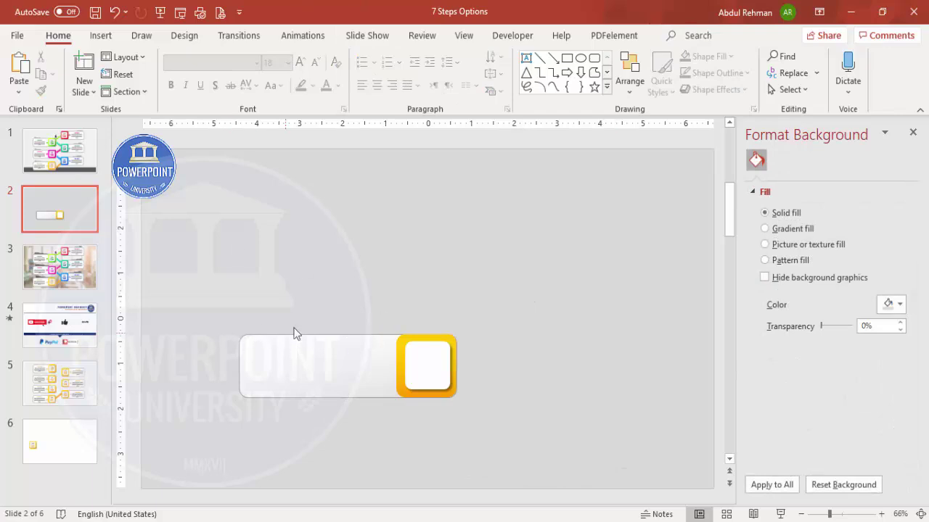
Step: Draw a rectangle above the bar with no outline and a semi-transparent black fill
left_click(101, 36)
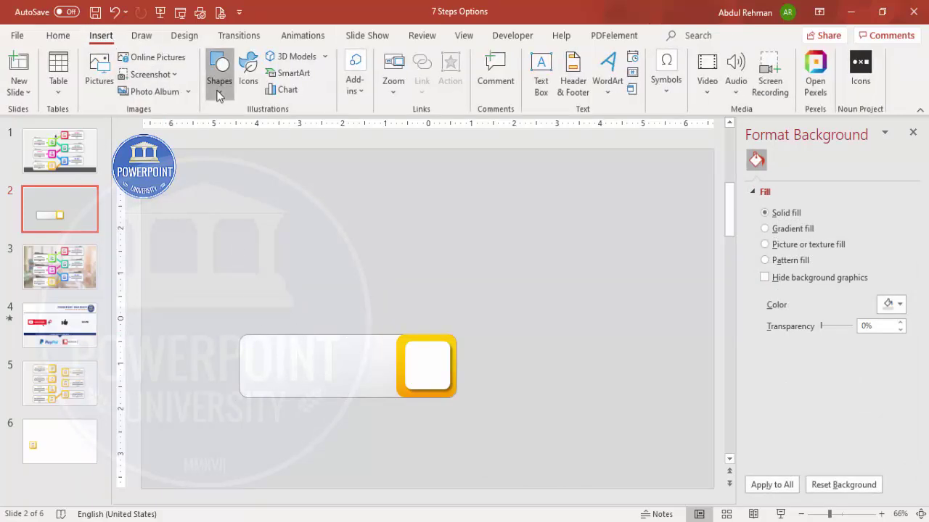
left_click(219, 87)
left_click(213, 229)
left_click_drag(319, 238, 470, 280)
left_click(356, 72)
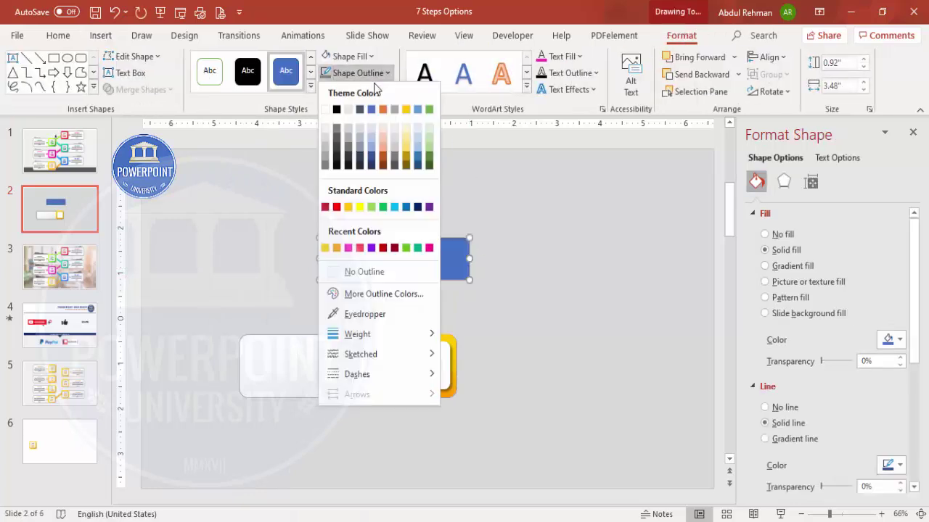
left_click(368, 274)
left_click(369, 279)
left_click(348, 55)
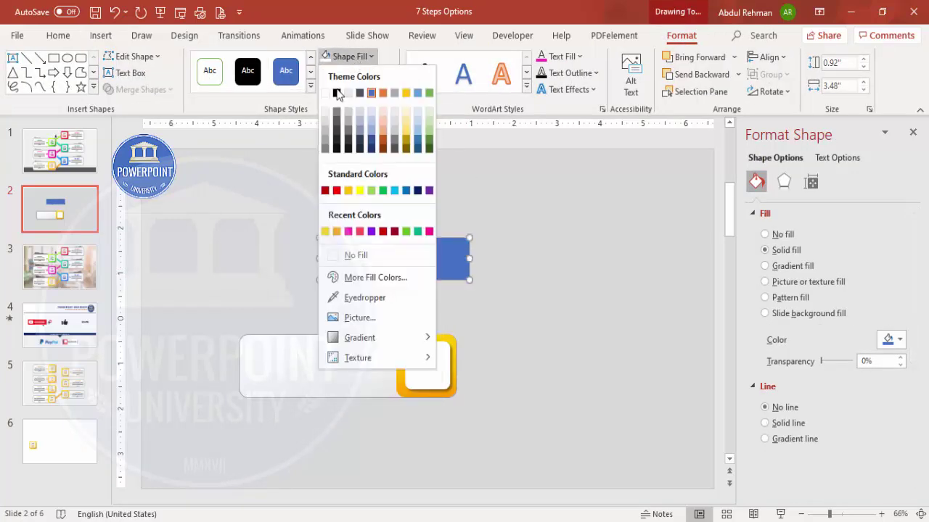
left_click(338, 95)
left_click_drag(821, 362, 841, 362)
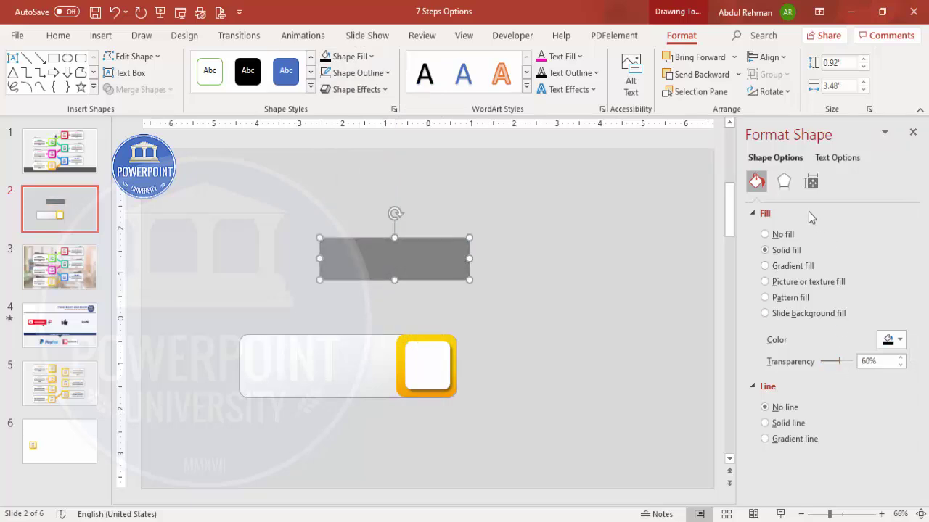
Step: Apply 15 pt soft edges to the rectangle
left_click(784, 185)
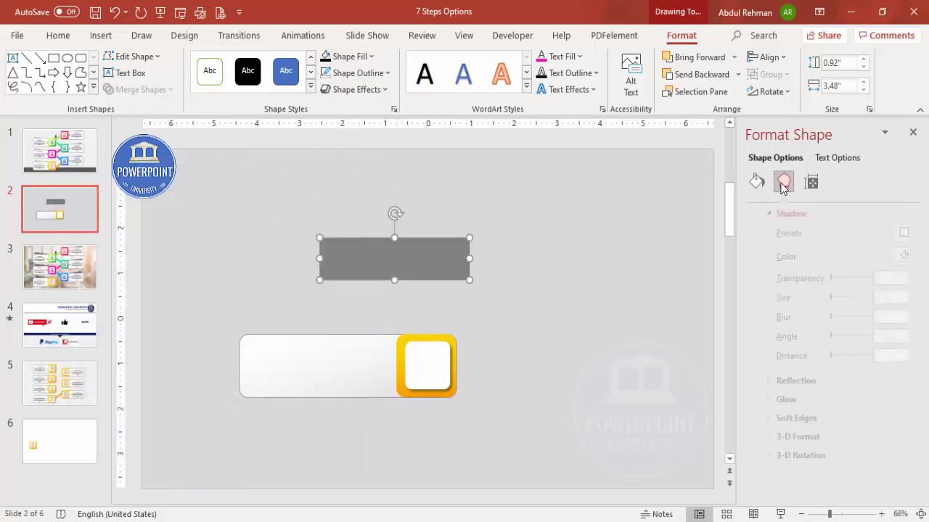
left_click(755, 216)
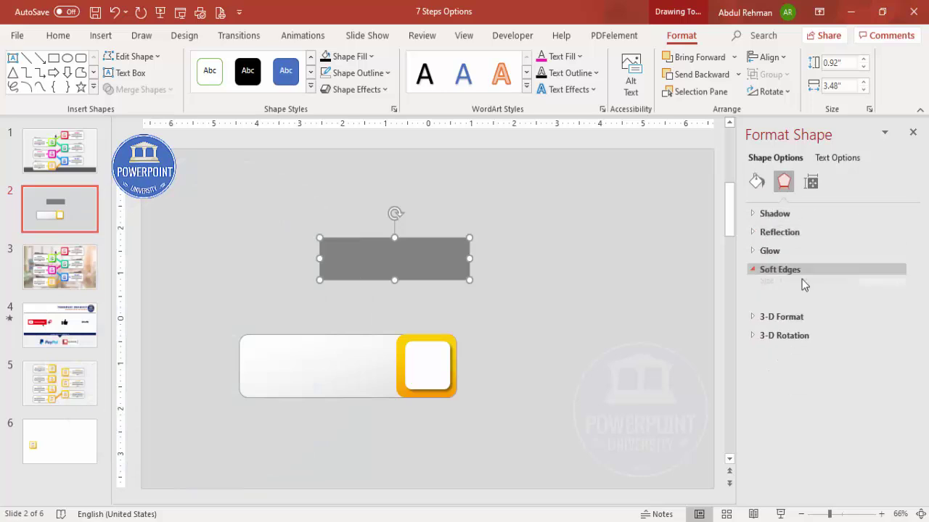
left_click(776, 270)
left_click(900, 308)
left_click(900, 308)
left_click(900, 308)
left_click(901, 308)
left_click(900, 308)
left_click(901, 307)
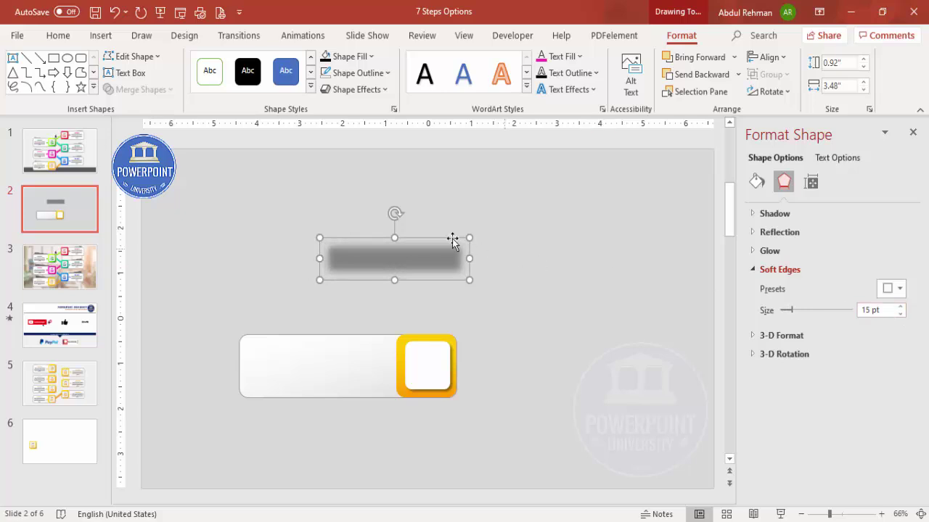
Step: Tilt the blurred rectangle onto the bar's top edge and send it to the back
left_click_drag(423, 261, 361, 328)
left_click_drag(328, 287, 331, 290)
left_click_drag(310, 325, 308, 326)
left_click(740, 75)
left_click(716, 114)
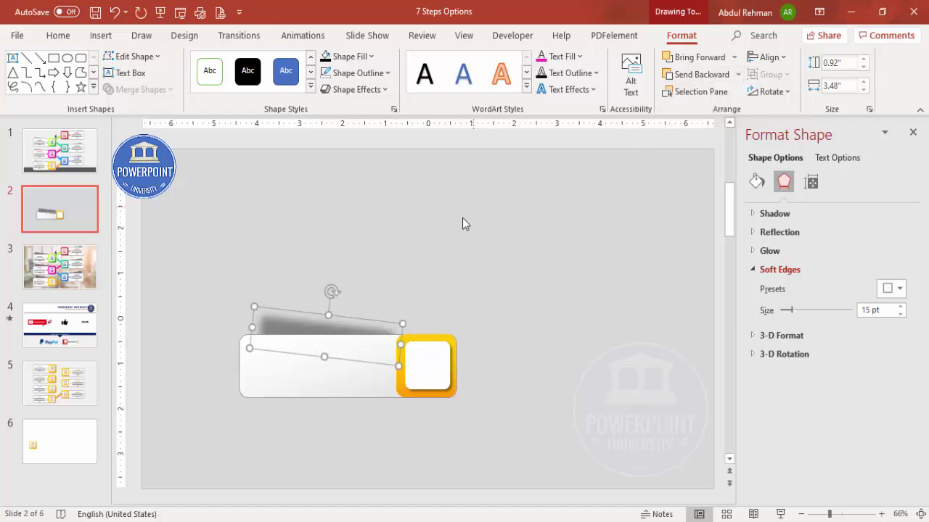
left_click(462, 219)
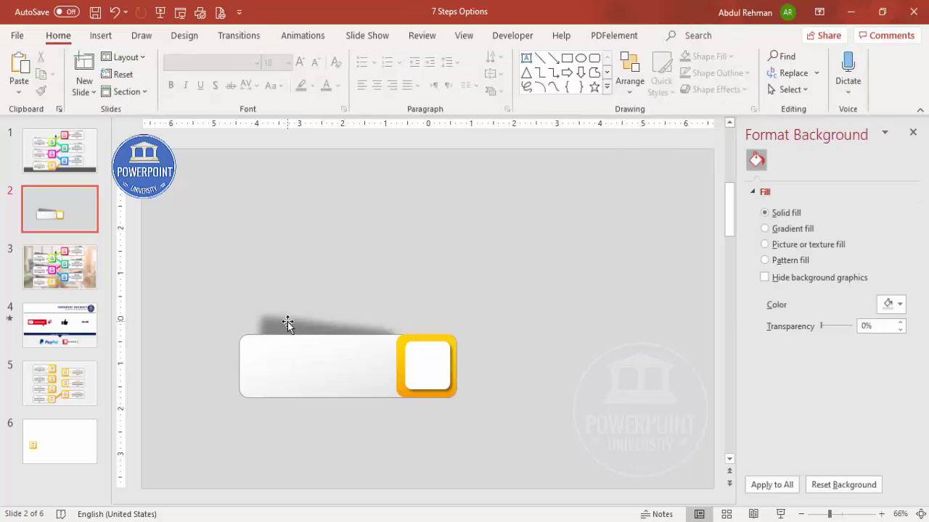
Step: Add a text box inside the yellow square containing '01'
left_click(287, 325)
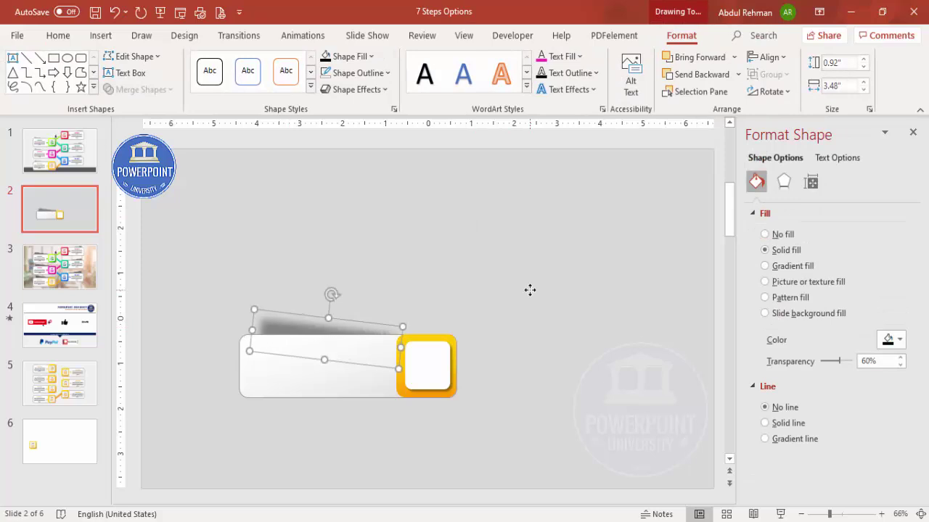
left_click(530, 279)
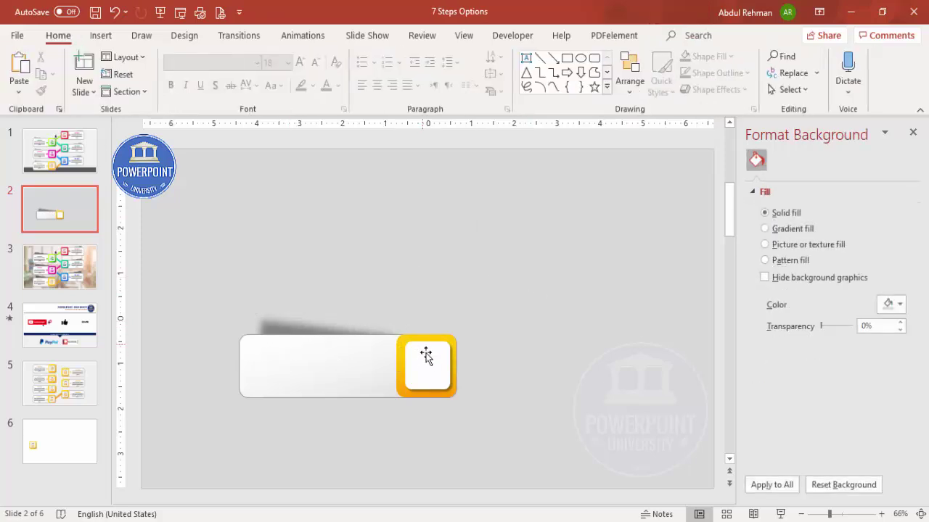
left_click(101, 35)
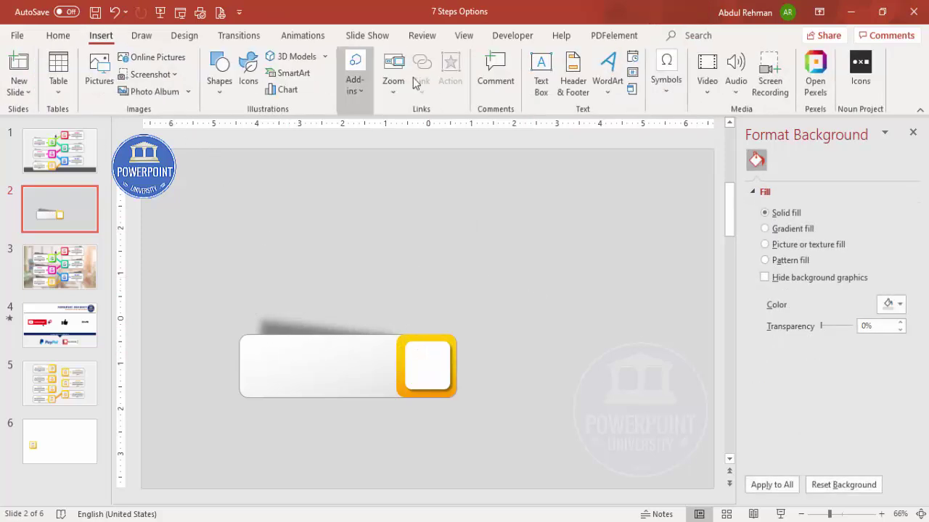
left_click(540, 75)
left_click_drag(416, 354, 451, 375)
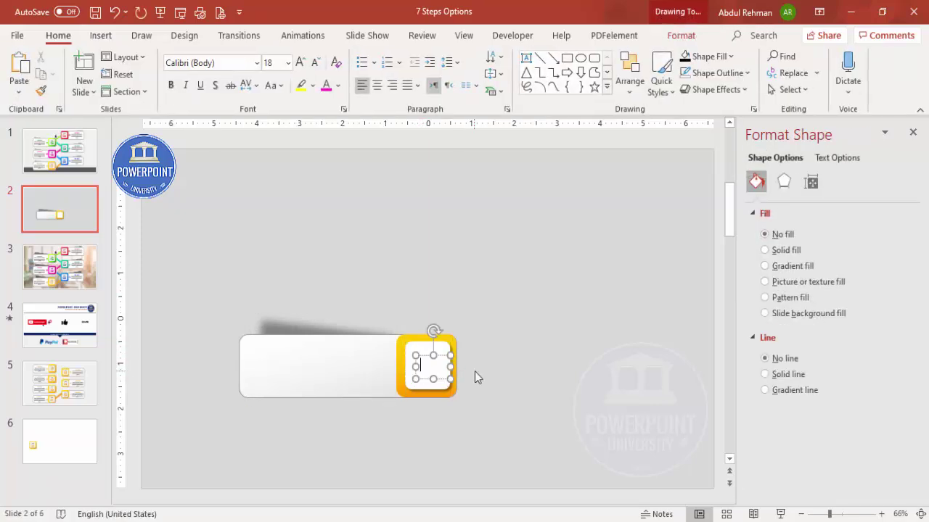
type("01")
Step: Format '01' as centred, orange, 40 pt bold Century Gothic
left_click(435, 357)
left_click(434, 355)
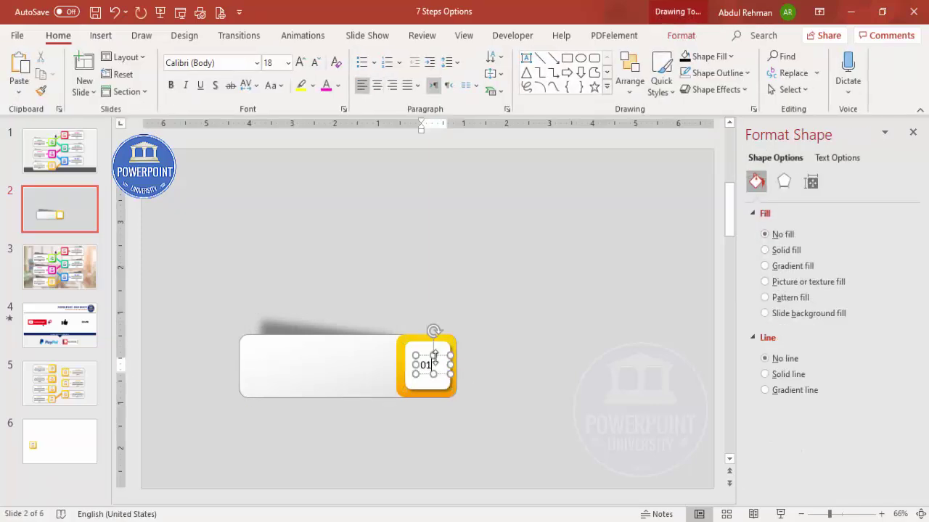
left_click(376, 85)
left_click(338, 85)
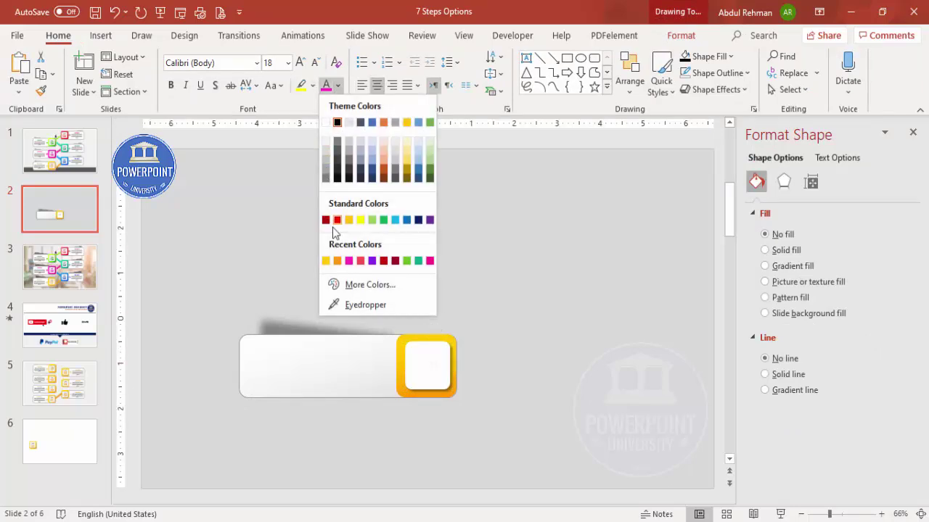
left_click(338, 259)
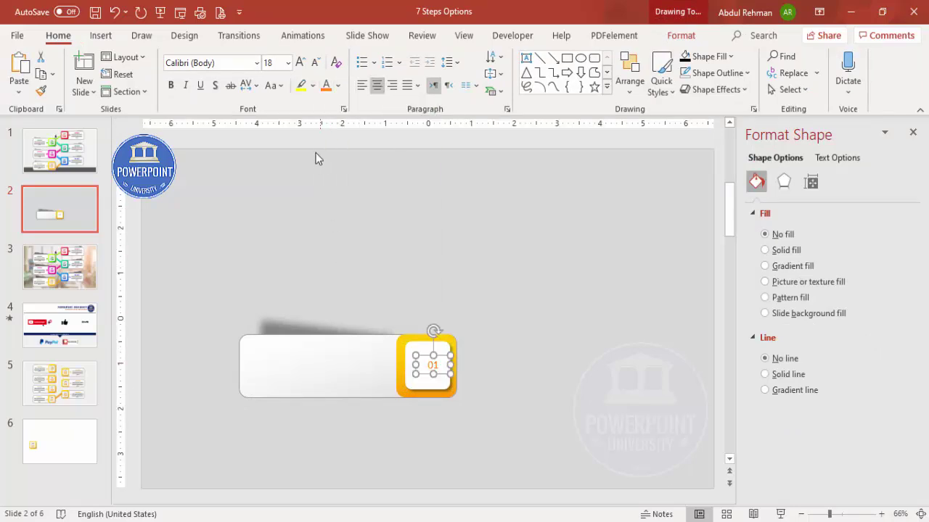
left_click(300, 63)
left_click(300, 63)
left_click(300, 63)
left_click(300, 63)
left_click(300, 63)
left_click(299, 63)
left_click(170, 85)
left_click(217, 63)
type("Century")
key("Return")
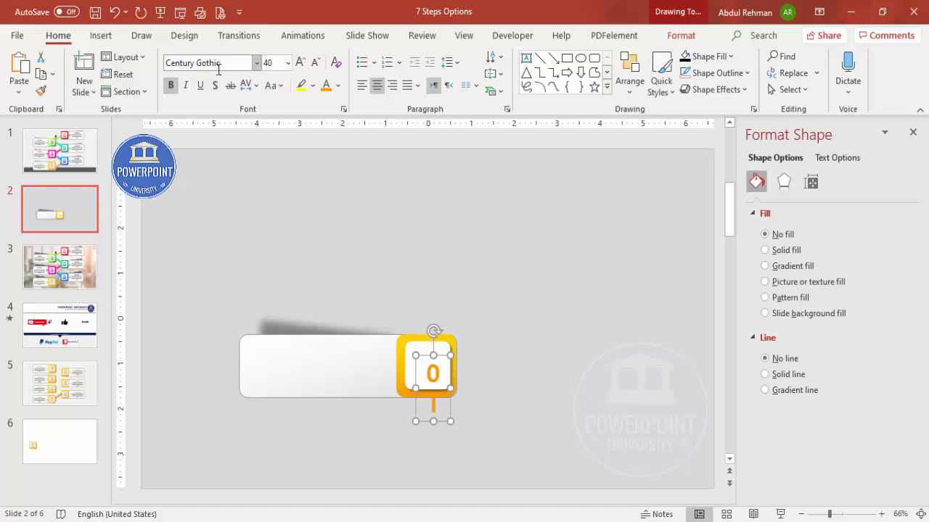
Step: Widen the '01' text box to one line and centre it in the square
left_click_drag(452, 388, 464, 386)
key("Escape")
left_click_drag(446, 351, 448, 351)
left_click(482, 314)
Step: Add a text box in the bar reading 'Add your detail text here' on one line
left_click(102, 36)
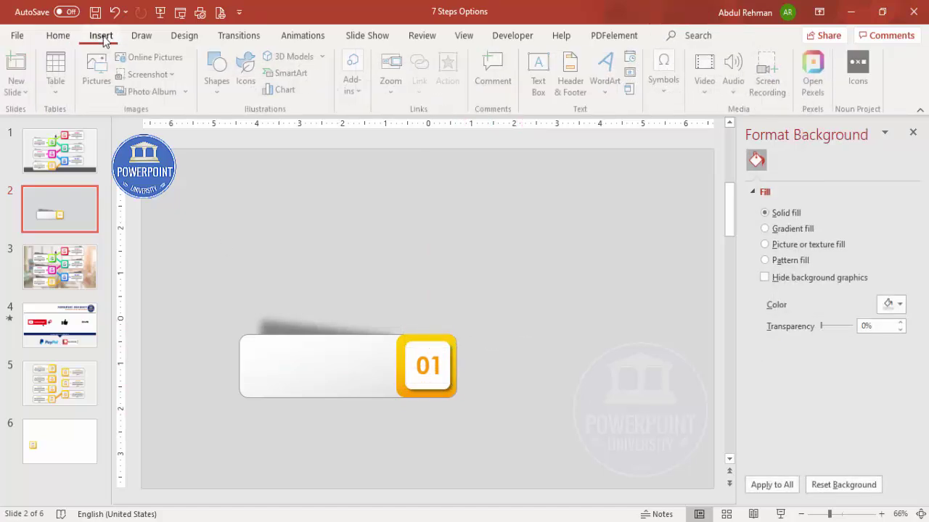
left_click(538, 77)
left_click_drag(261, 366, 374, 383)
type("Add y")
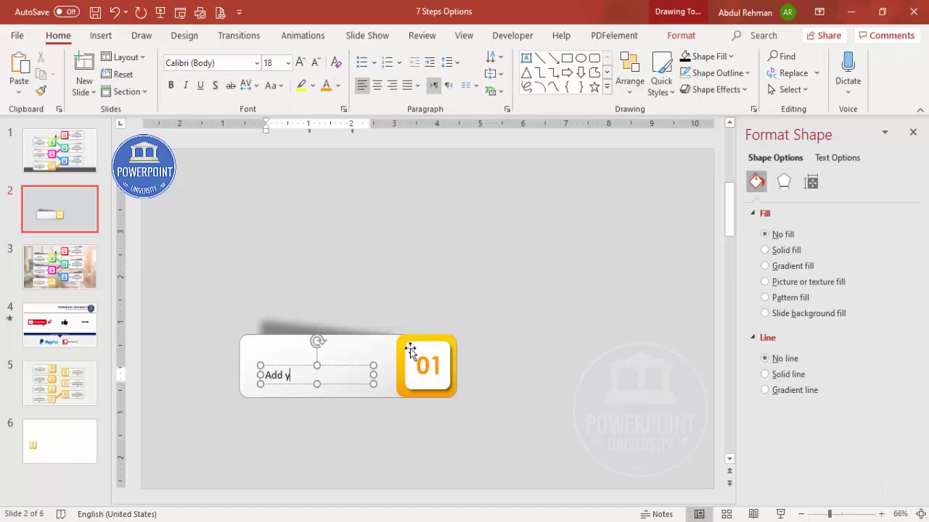
type("our detail text here")
left_click_drag(373, 382, 382, 381)
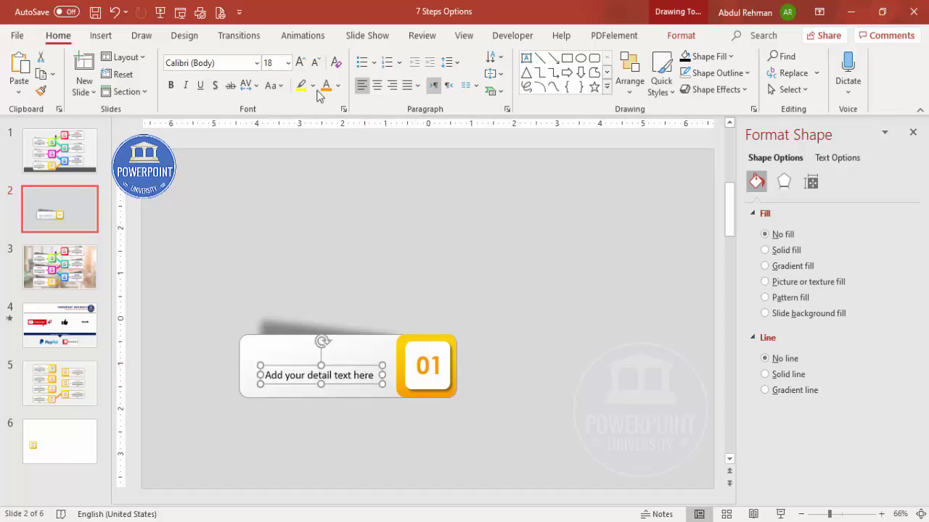
Step: Centre the caption and set its font to Century Gothic
left_click(376, 85)
left_click(242, 64)
type("Centuy")
key("Return")
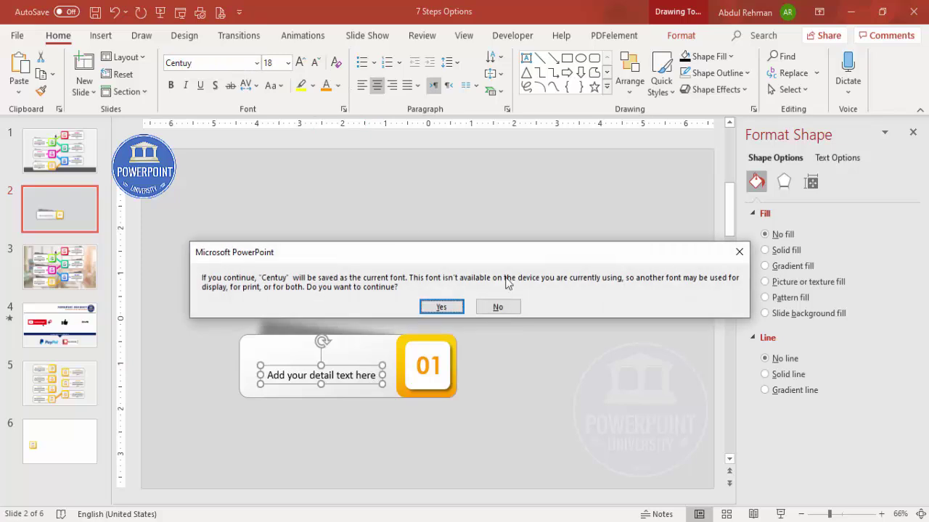
left_click(498, 310)
left_click(247, 67)
type("C")
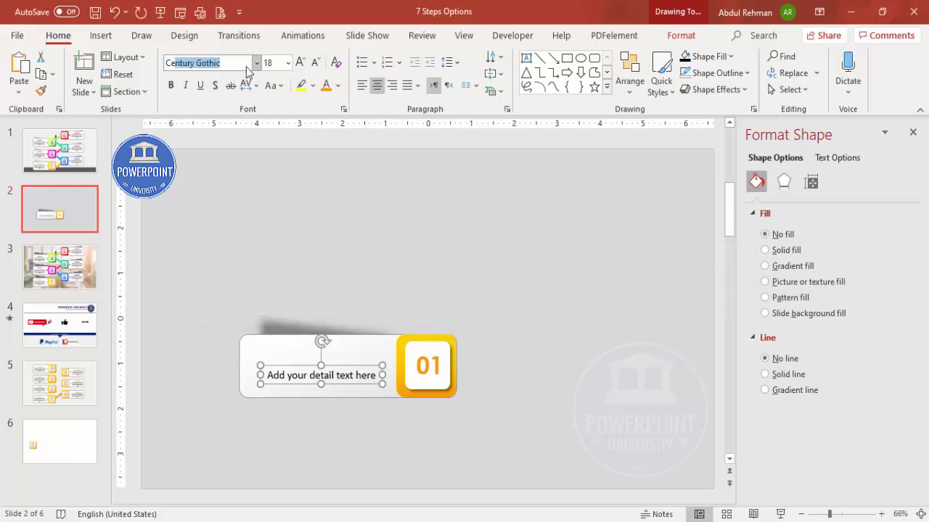
type("ent")
key("Return")
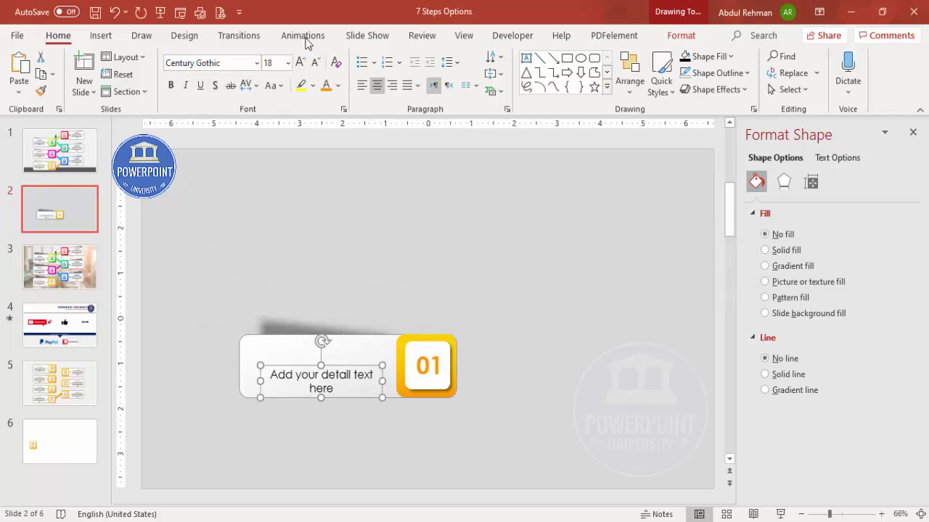
Step: Make the caption 12 pt light grey, reposition it, and select all step-01 card shapes
left_click(316, 62)
left_click(316, 63)
left_click(315, 62)
left_click(339, 86)
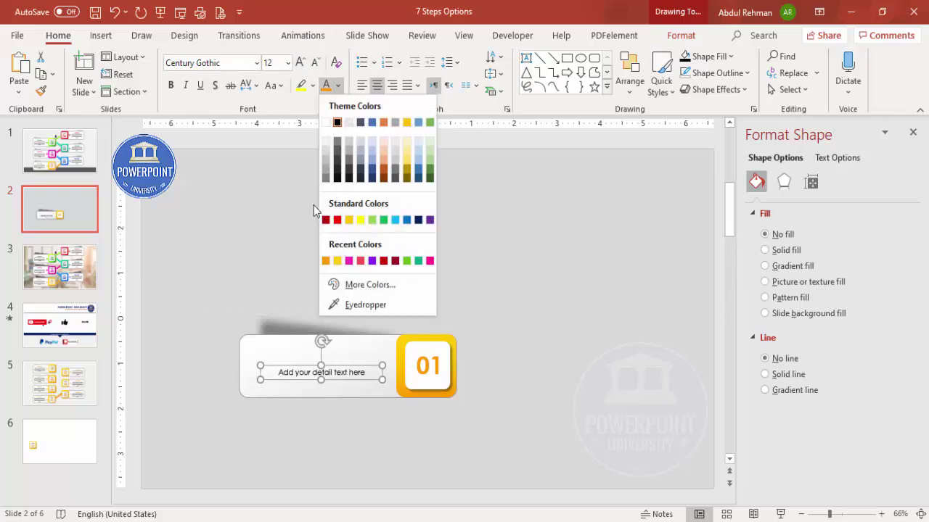
left_click(325, 179)
left_click_drag(355, 370, 355, 360)
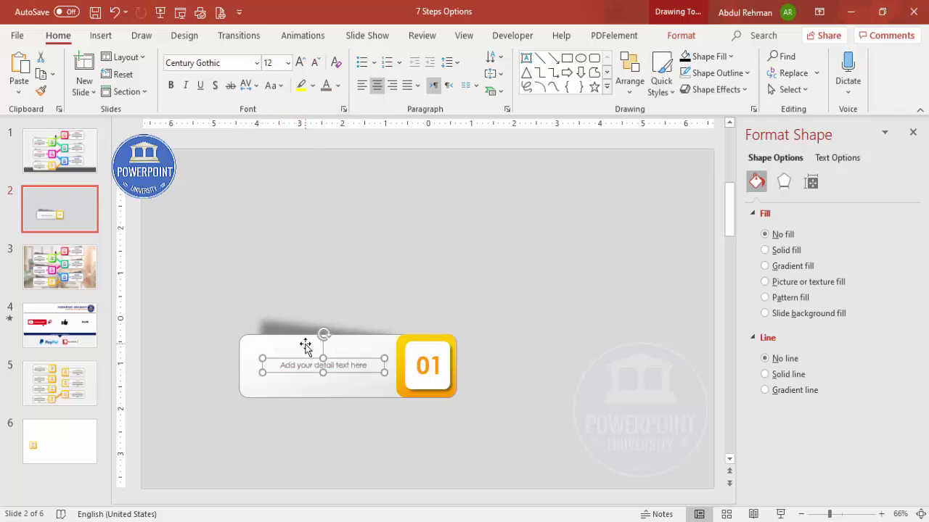
left_click(323, 288)
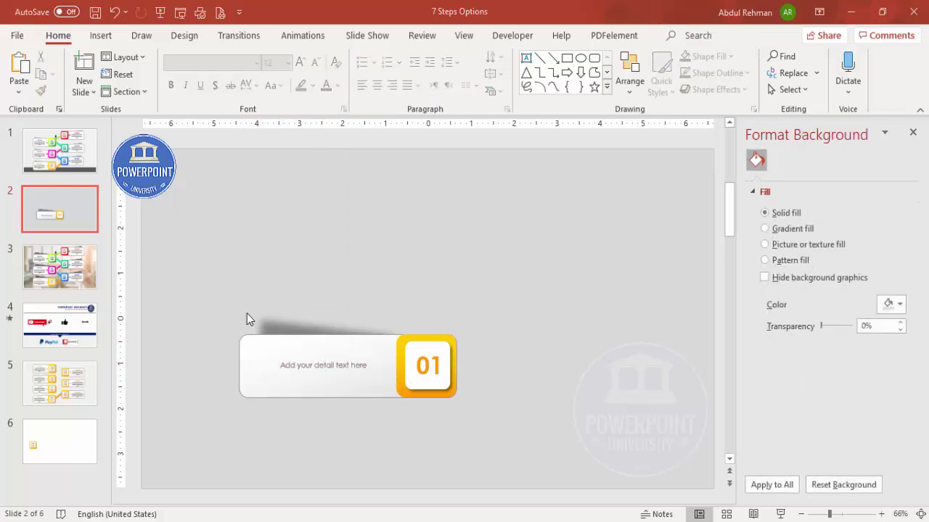
left_click_drag(185, 280, 614, 505)
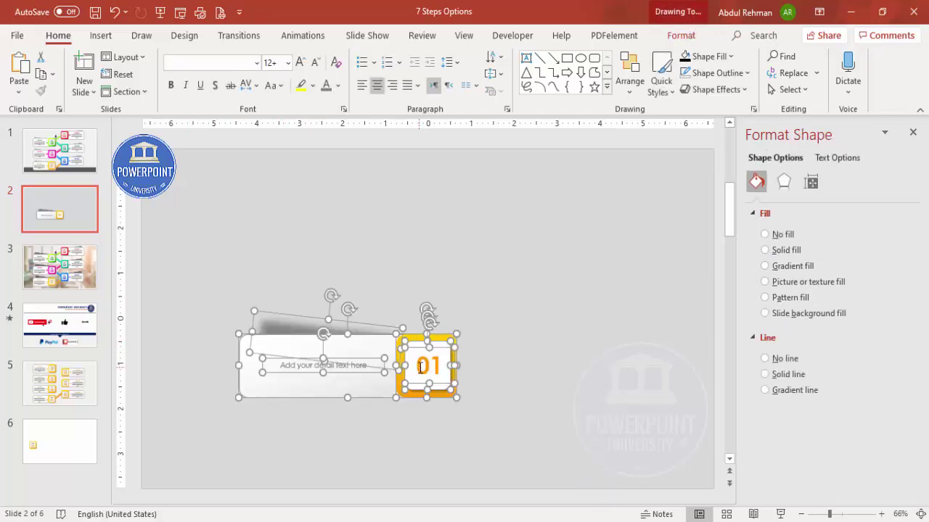
Step: Duplicate the whole step-01 card and place the copy at the upper right
left_click(359, 335)
left_click_drag(187, 287, 585, 495)
left_click_drag(365, 389, 581, 361)
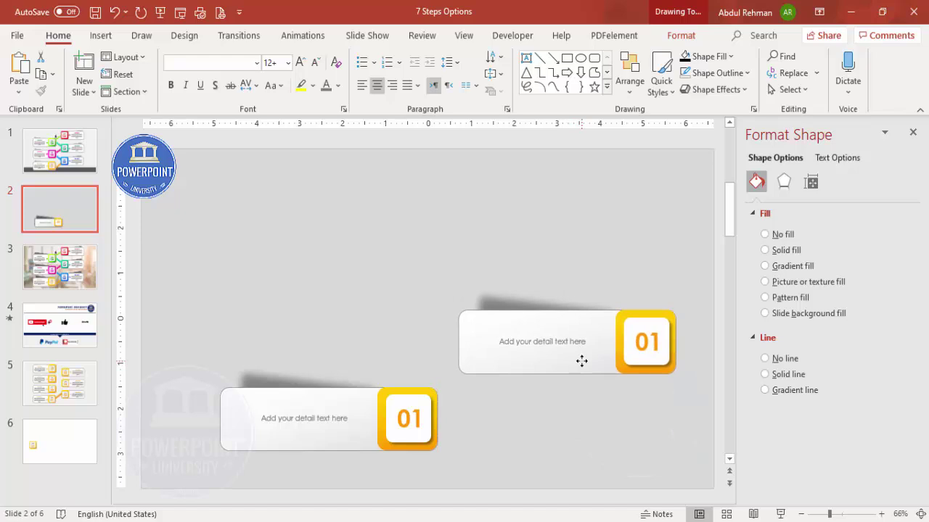
left_click_drag(582, 361, 587, 361)
left_click(605, 420)
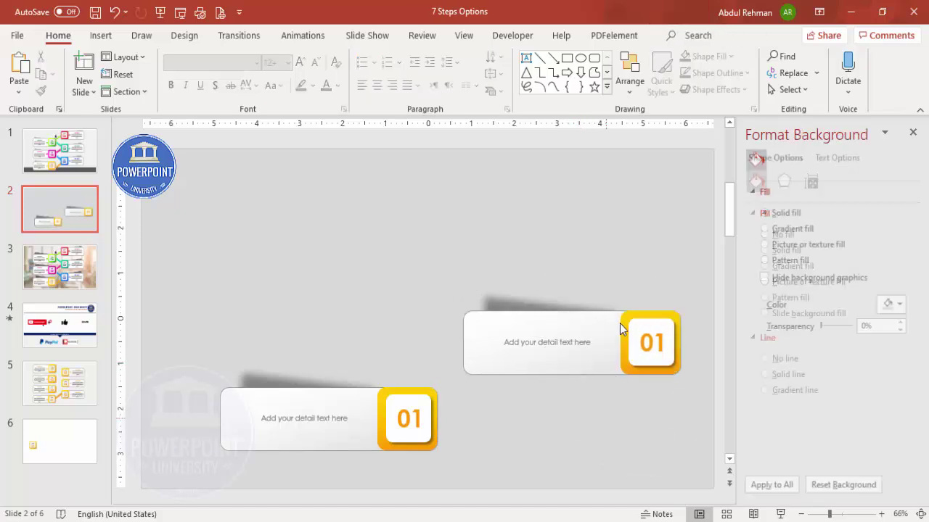
Step: Tilt the copy's grey shadow the opposite way and shift it right behind the upper card
left_click(513, 310)
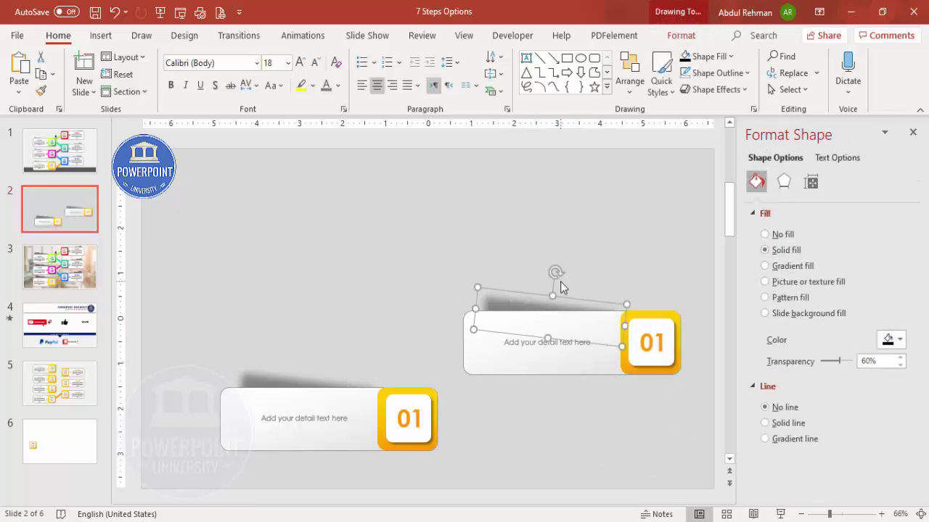
left_click_drag(559, 272, 545, 273)
left_click_drag(572, 307, 618, 305)
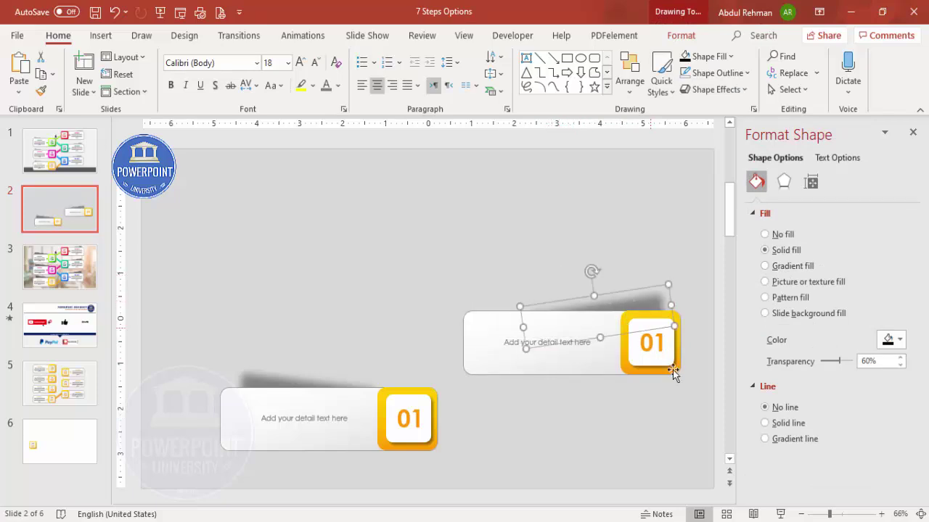
left_click(698, 404)
left_click_drag(697, 404, 614, 297)
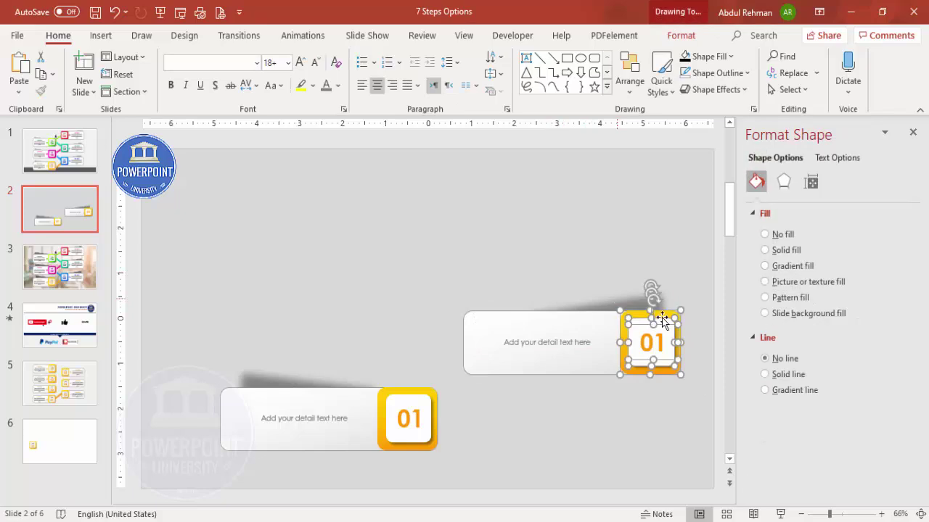
Step: Move the yellow number square to the upper card's left end and shift the white bar right
left_click_drag(666, 315, 513, 315)
left_click_drag(578, 336, 605, 337)
left_click(584, 338)
left_click(557, 408)
Step: Change the upper card's number from 01 to 02
left_click(508, 341)
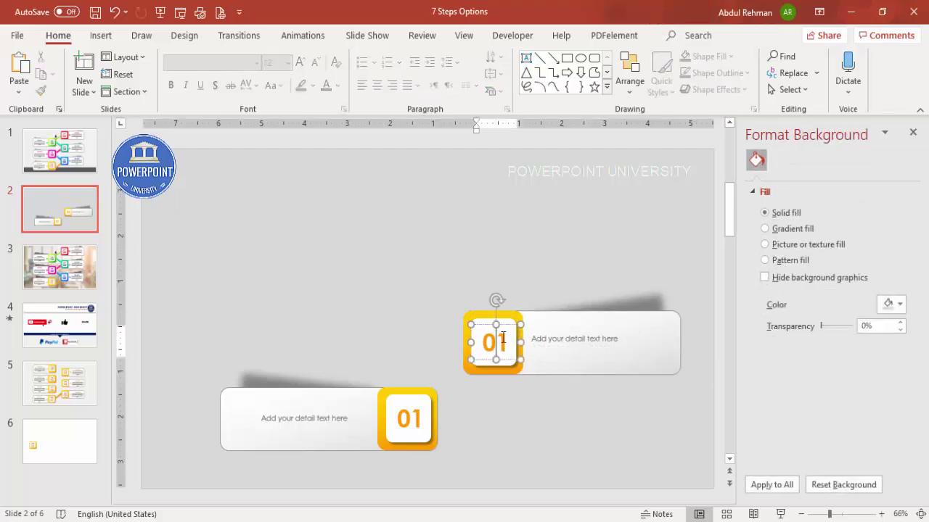
key("BackSpace")
type("2")
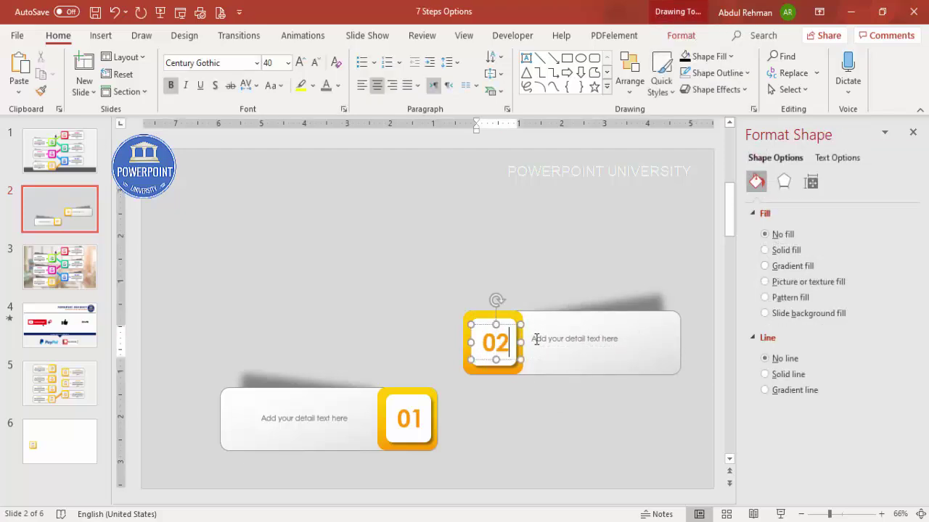
left_click(403, 334)
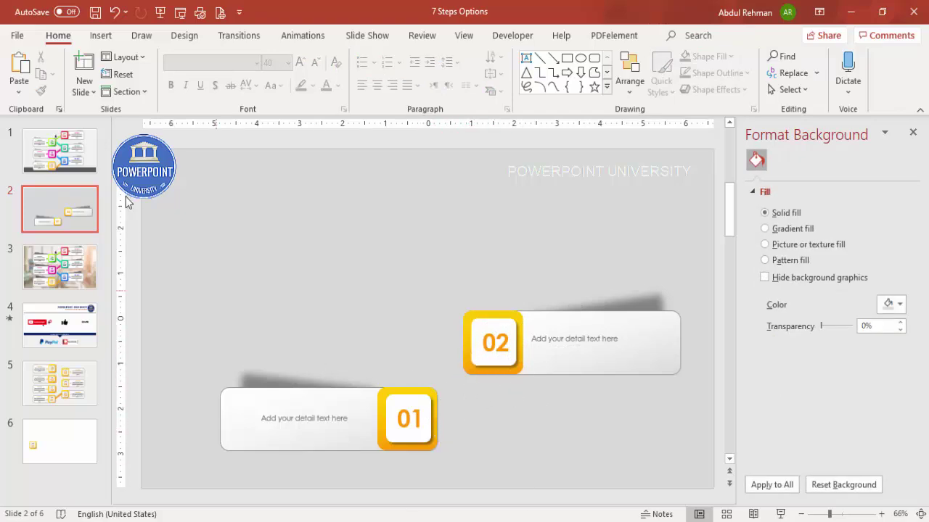
left_click(100, 35)
left_click(214, 93)
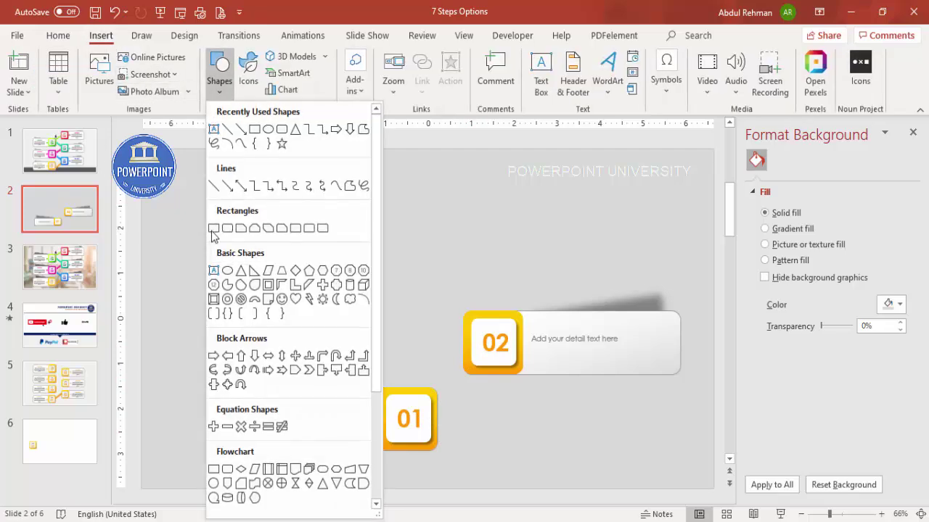
Step: Draw a thin orange rectangle bar with no outline above the cards
left_click(214, 229)
left_click_drag(298, 243, 415, 255)
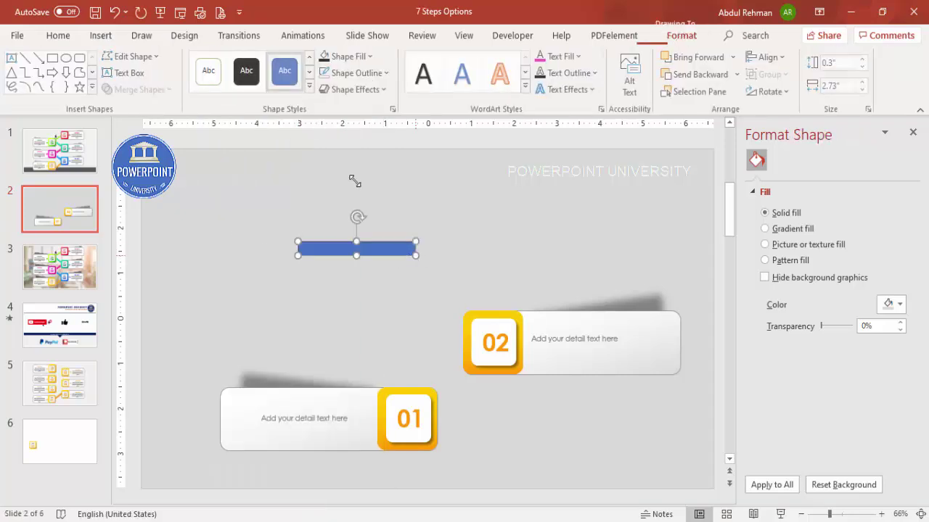
left_click(359, 73)
left_click(349, 270)
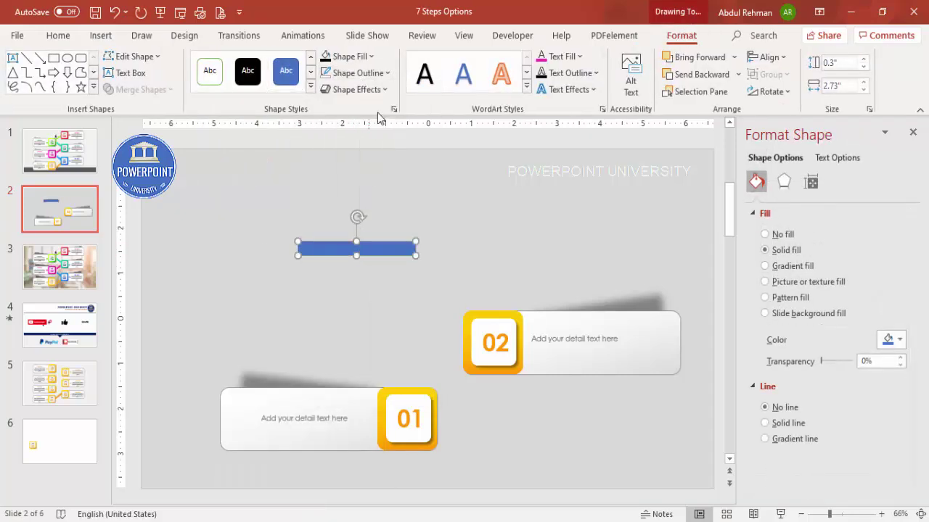
left_click(347, 56)
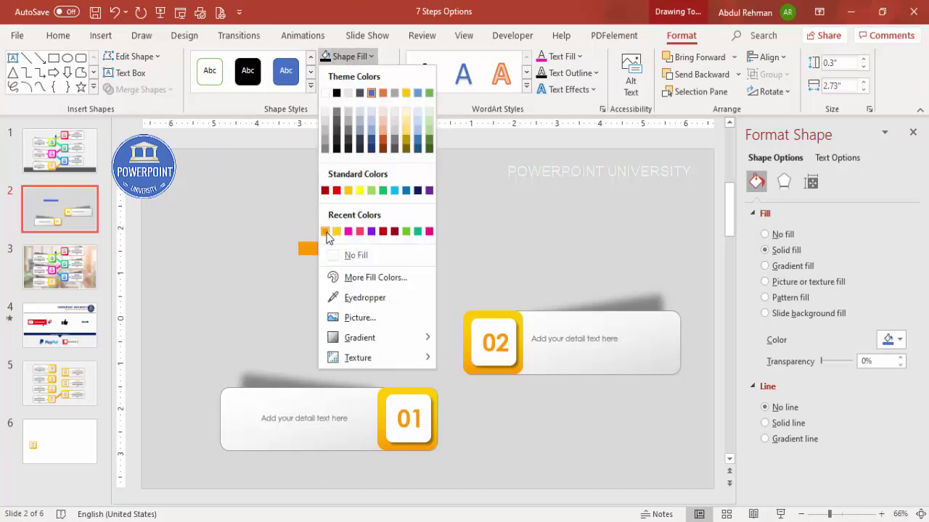
left_click(325, 231)
left_click_drag(374, 255, 373, 283)
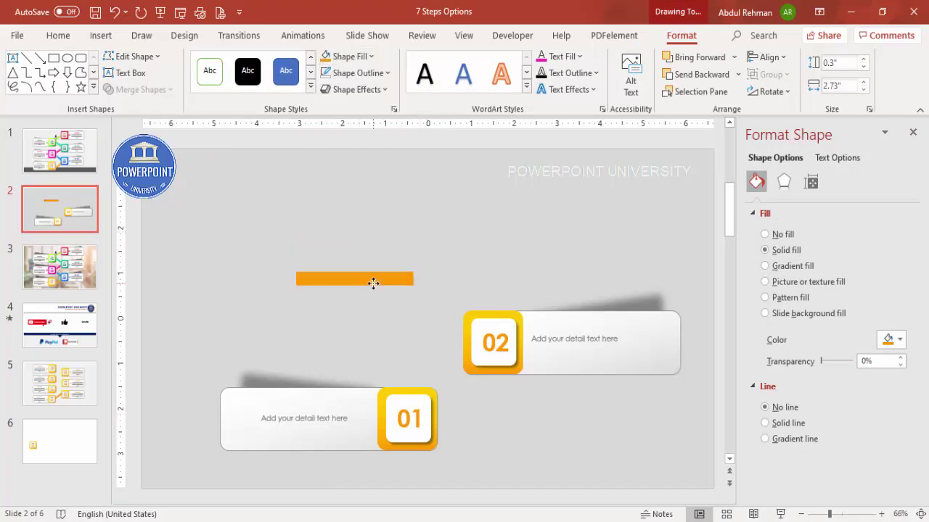
left_click(400, 244)
Step: Add a small orange right triangle with no outline, flipped horizontally, above the bar
left_click(101, 35)
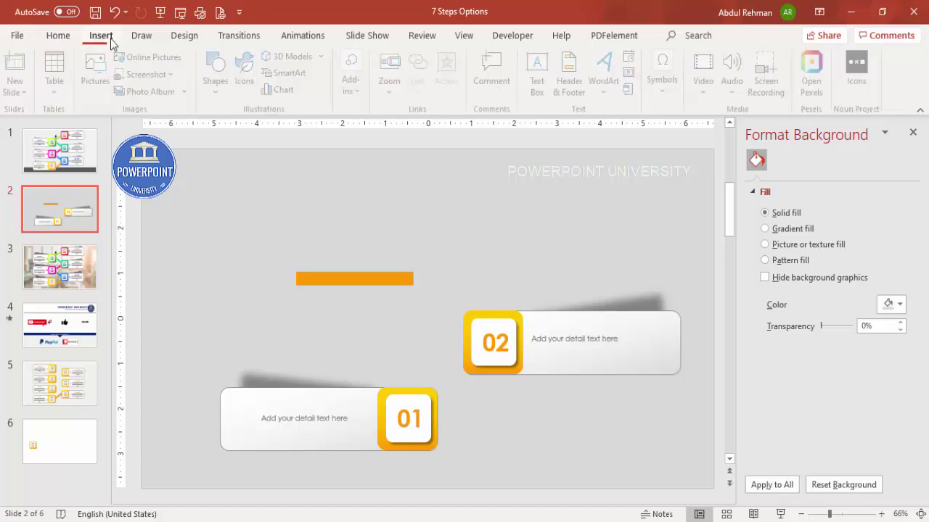
left_click(215, 96)
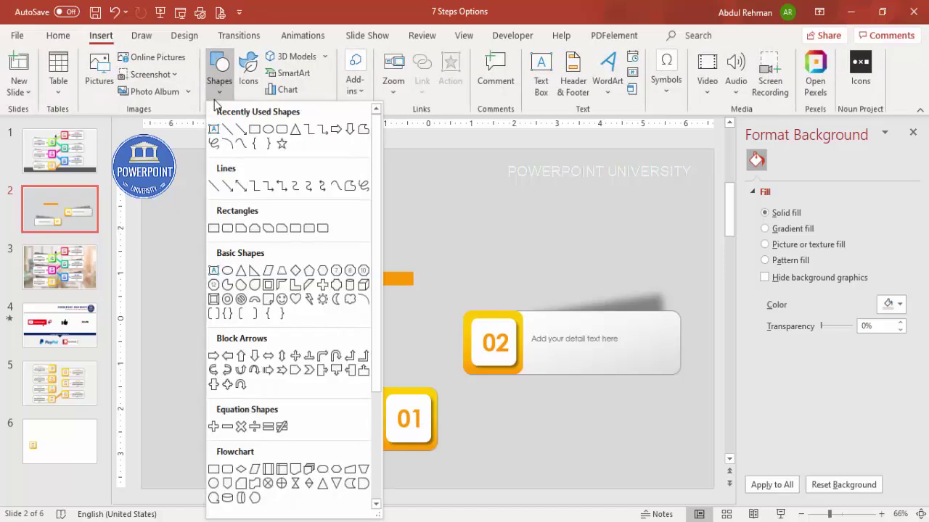
left_click(254, 270)
left_click_drag(300, 256, 328, 233)
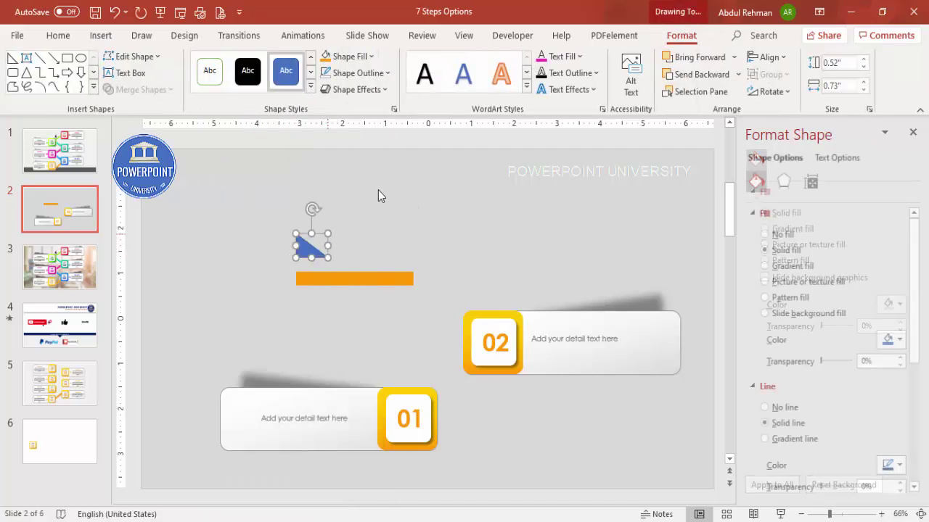
left_click(366, 72)
left_click(365, 272)
left_click(335, 57)
left_click(774, 93)
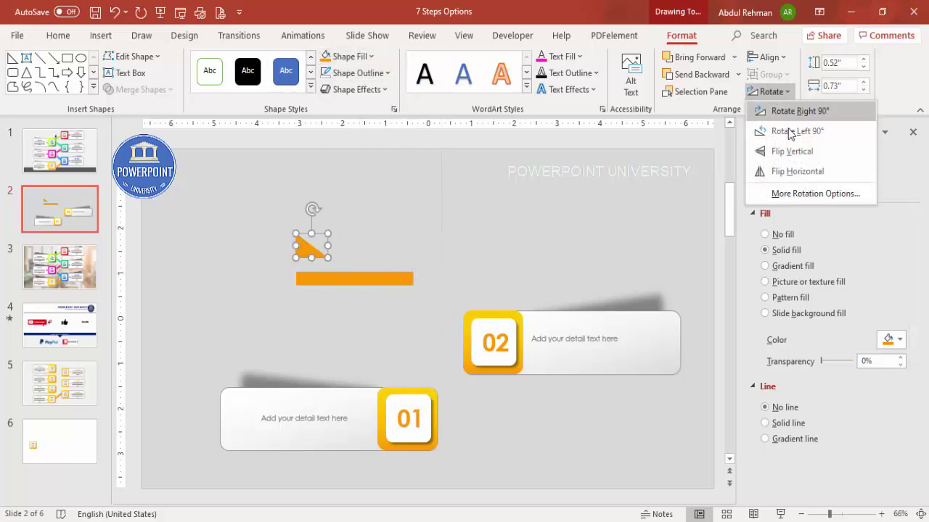
left_click(801, 172)
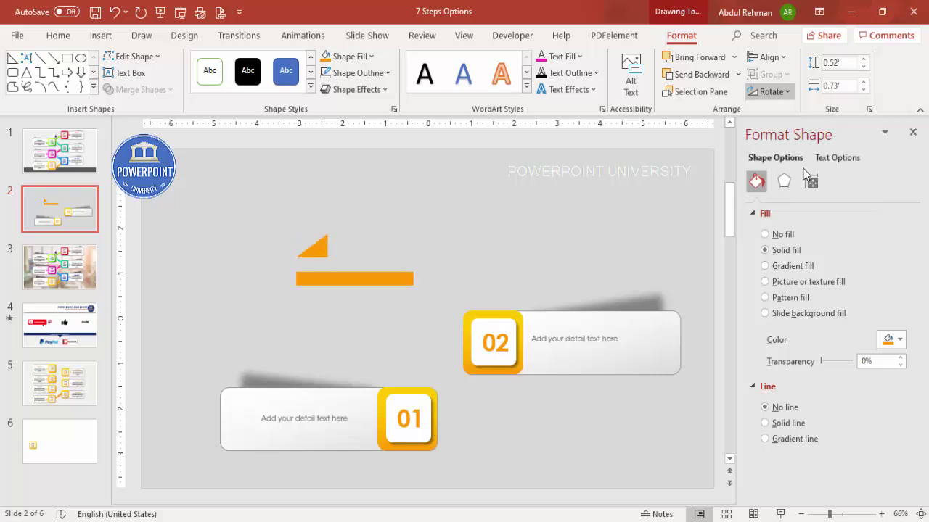
Step: Copy the triangle into four stepped triangles, group them, and rotate the group onto the orange bar
left_click_drag(327, 256, 353, 225)
key("ctrl+d")
key("ctrl+d")
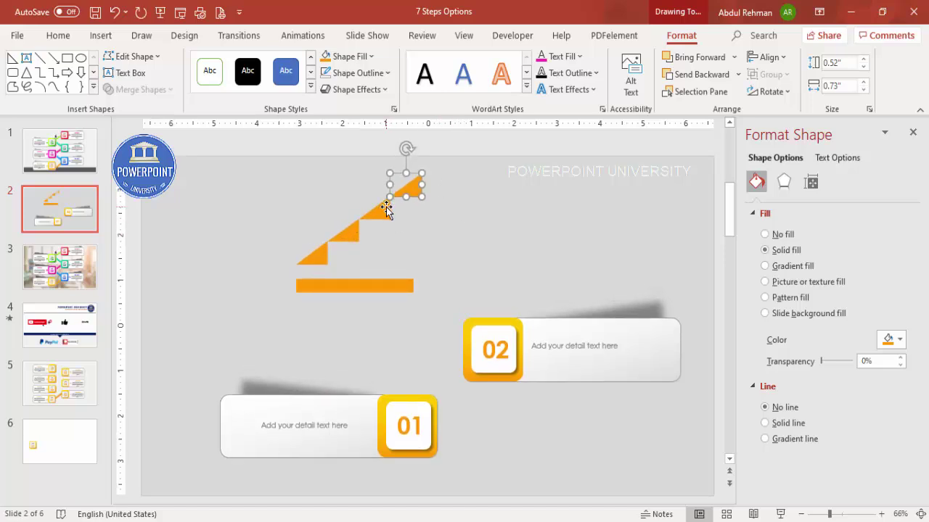
left_click(383, 213, "shift")
left_click(348, 231, "shift")
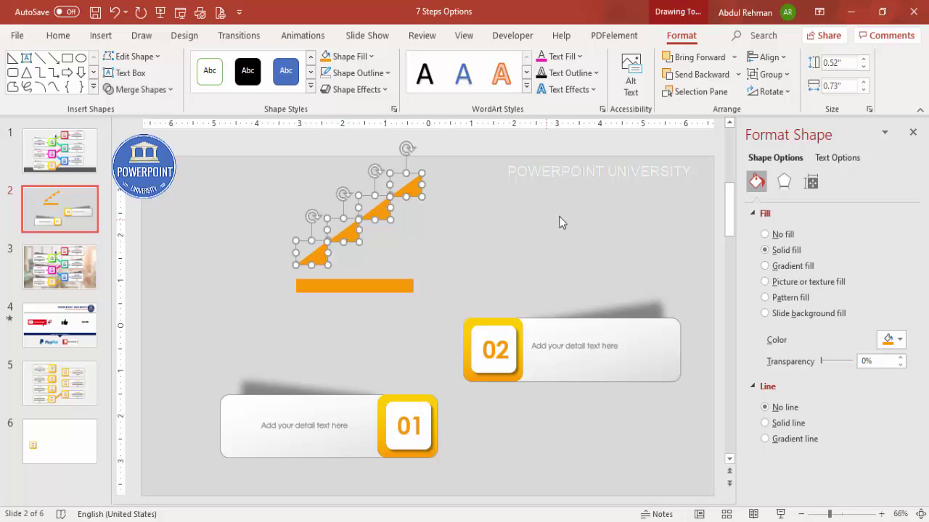
key("ctrl+g")
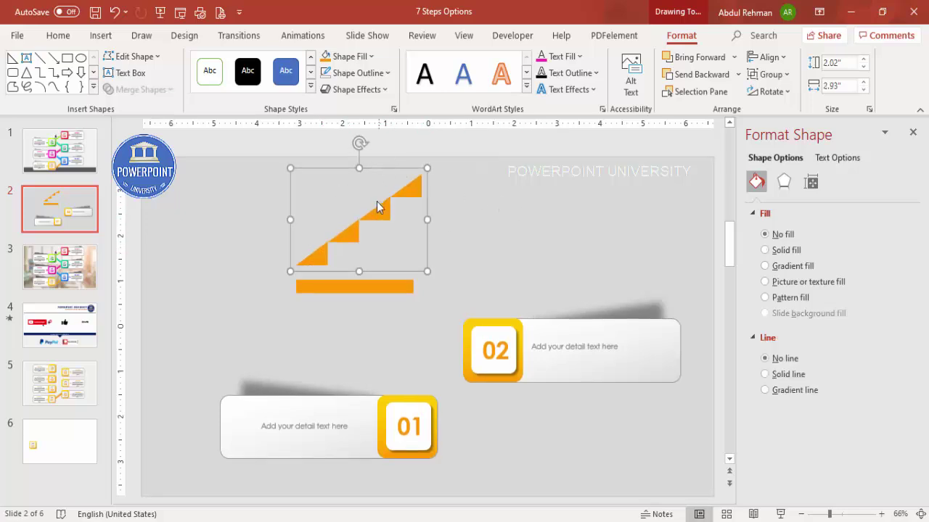
left_click_drag(367, 148, 306, 281)
left_click_drag(369, 218, 399, 238)
left_click(321, 238)
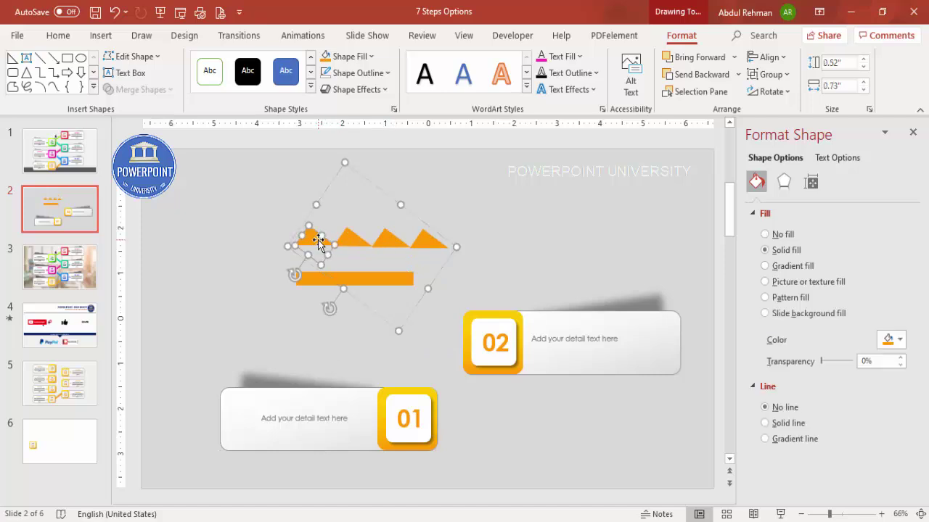